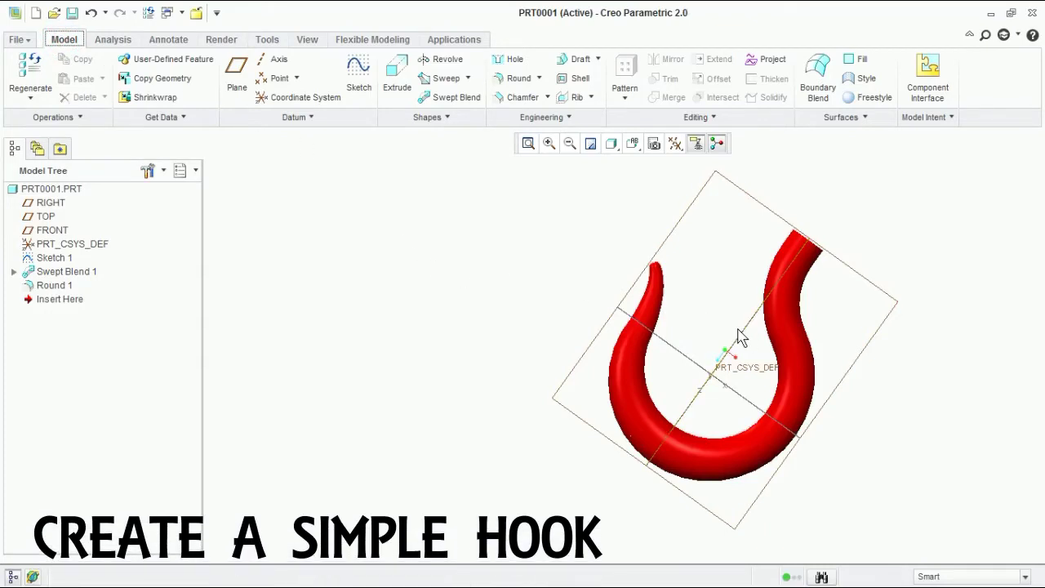
Orbit and zoom around the existing hook model, then restore the standard isometric view.
scroll(742, 343, "down", 2)
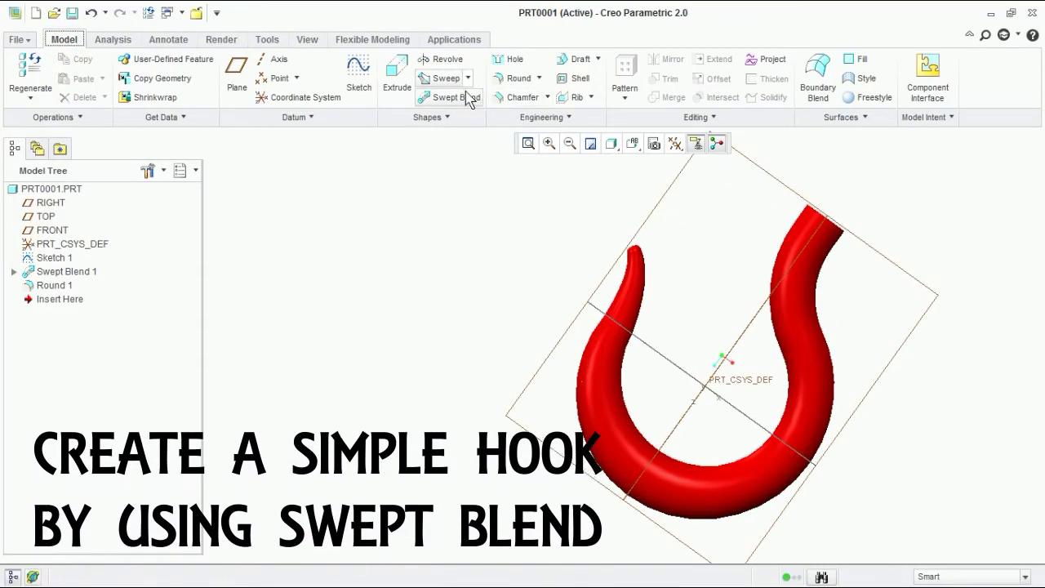
left_click(797, 423)
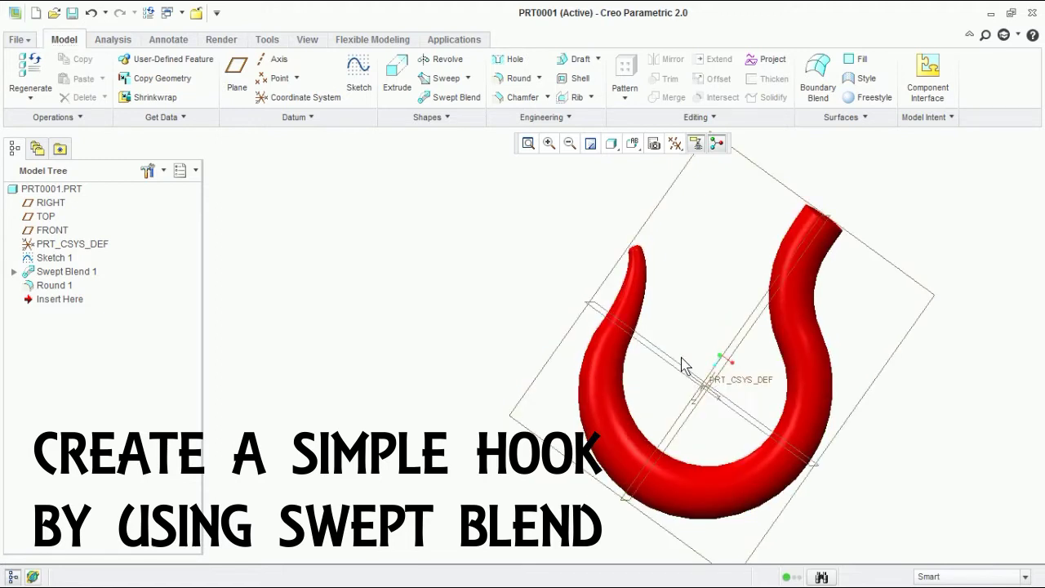
middle_click_drag(730, 439, 723, 431)
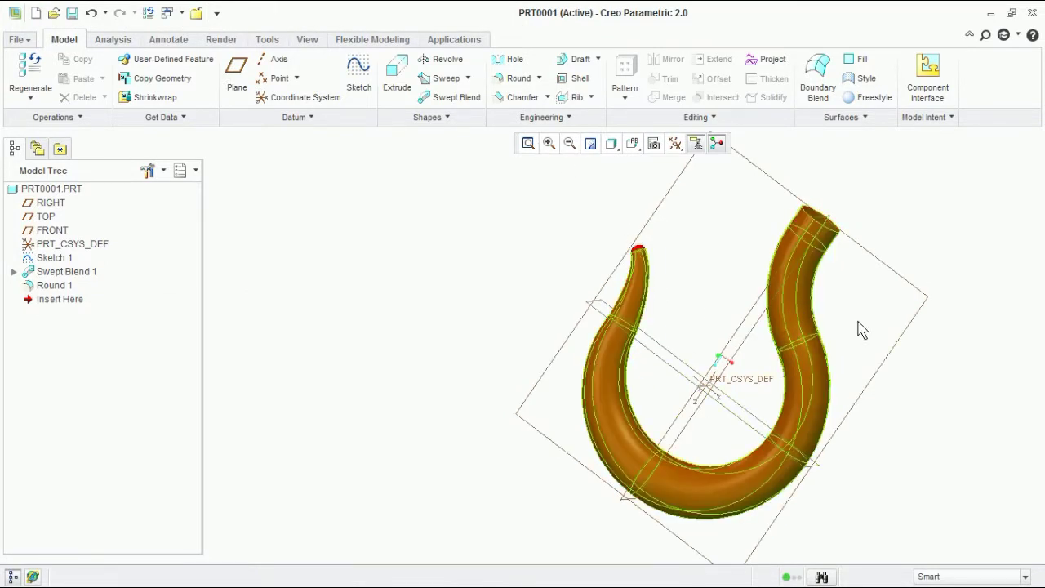
scroll(1026, 356, "up", 2)
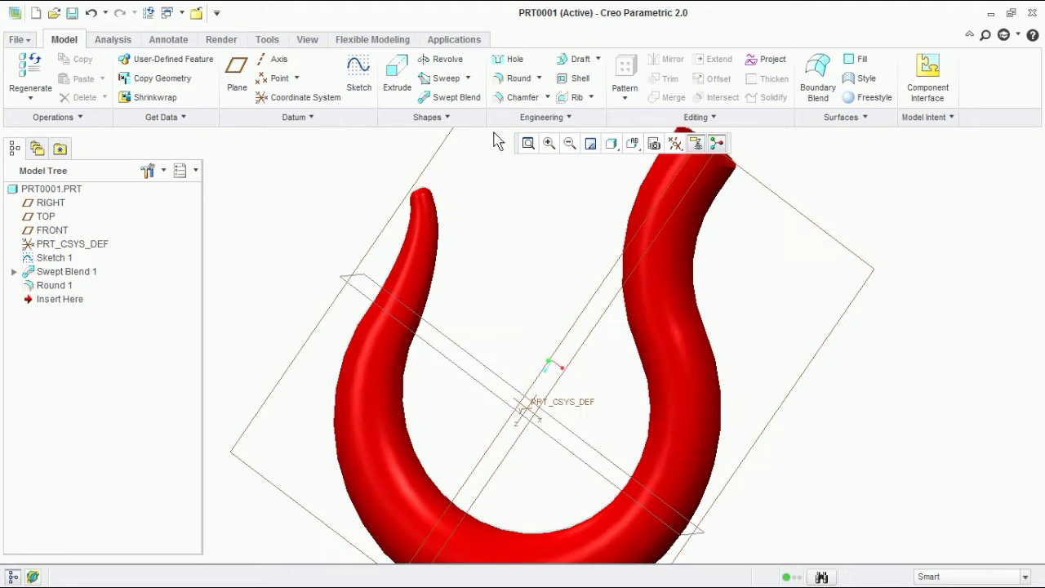
middle_click_drag(535, 232, 520, 247)
scroll(527, 252, "down", 2)
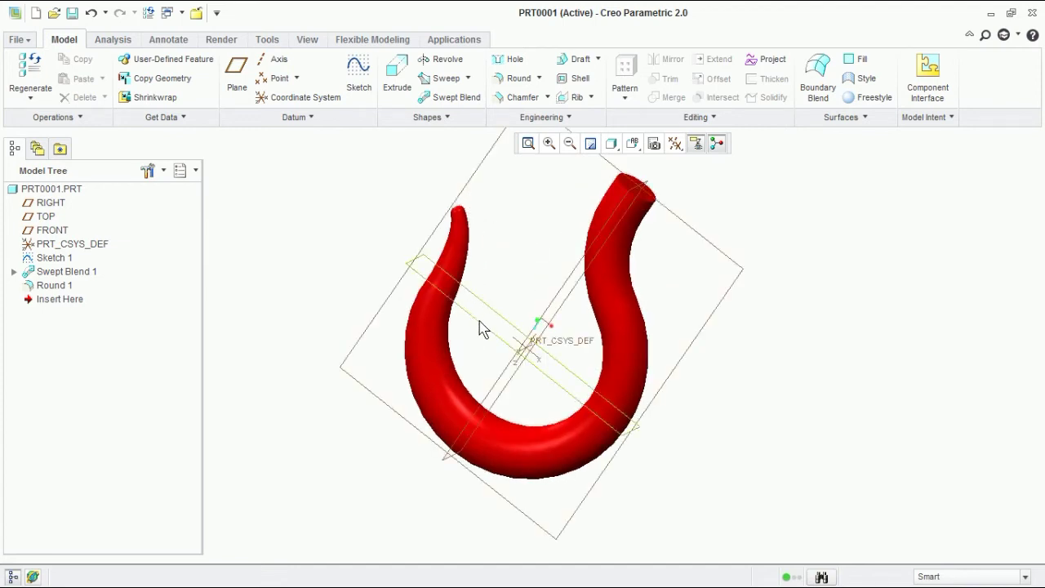
middle_click_drag(485, 345, 478, 310)
scroll(477, 310, "up", 2)
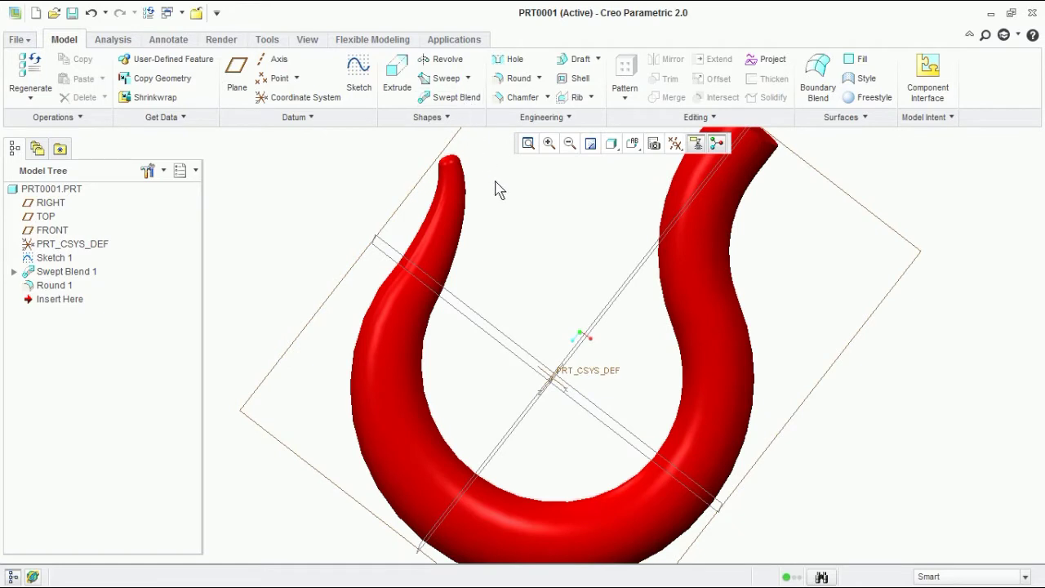
scroll(533, 283, "down", 1)
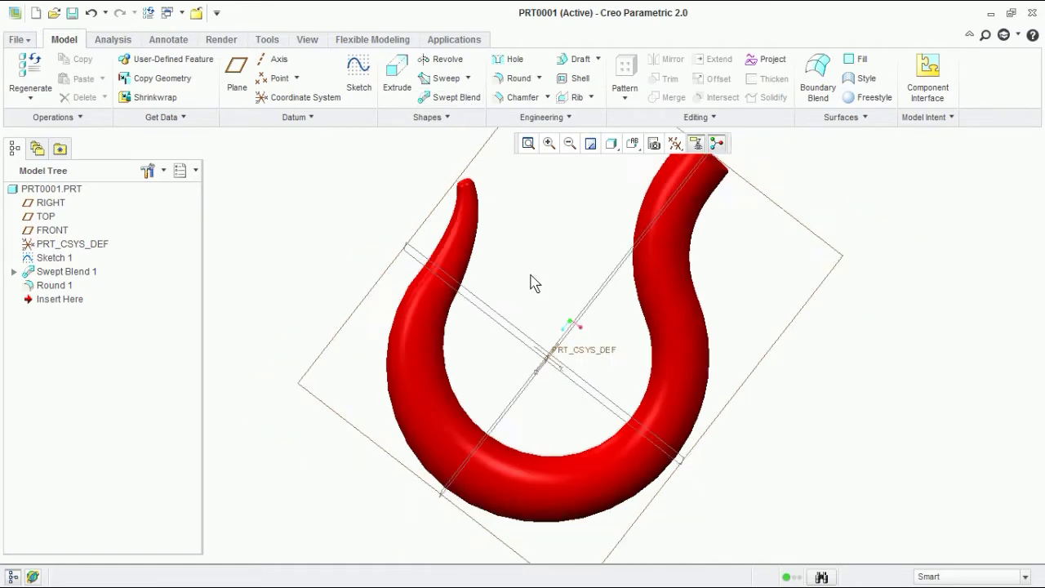
mouse_move(530, 283)
middle_mouse_down()
mouse_move(497, 280)
mouse_move(513, 283)
mouse_move(362, 319)
mouse_move(290, 378)
mouse_move(249, 384)
middle_mouse_up()
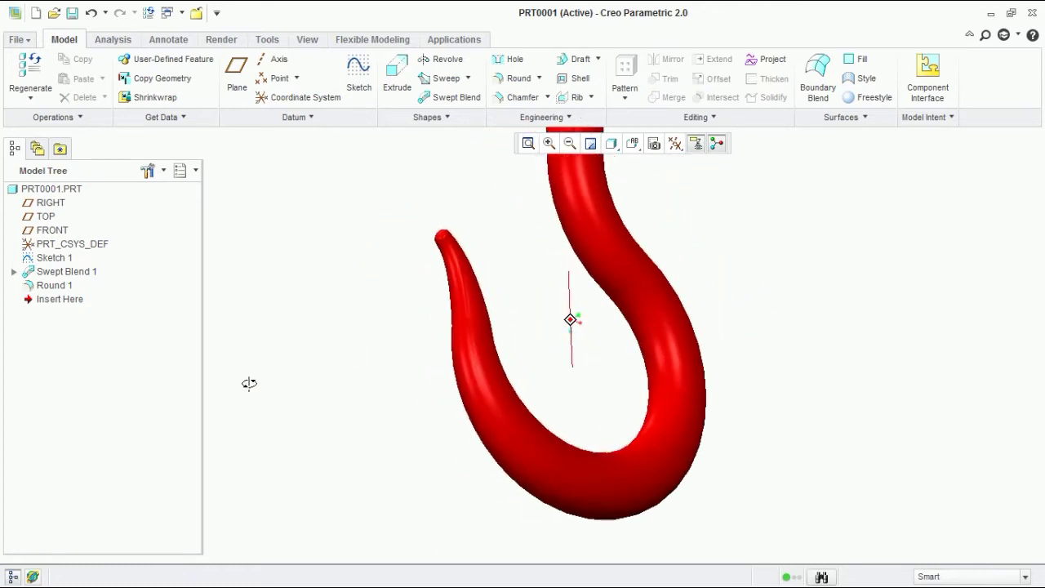
key("ctrl+d")
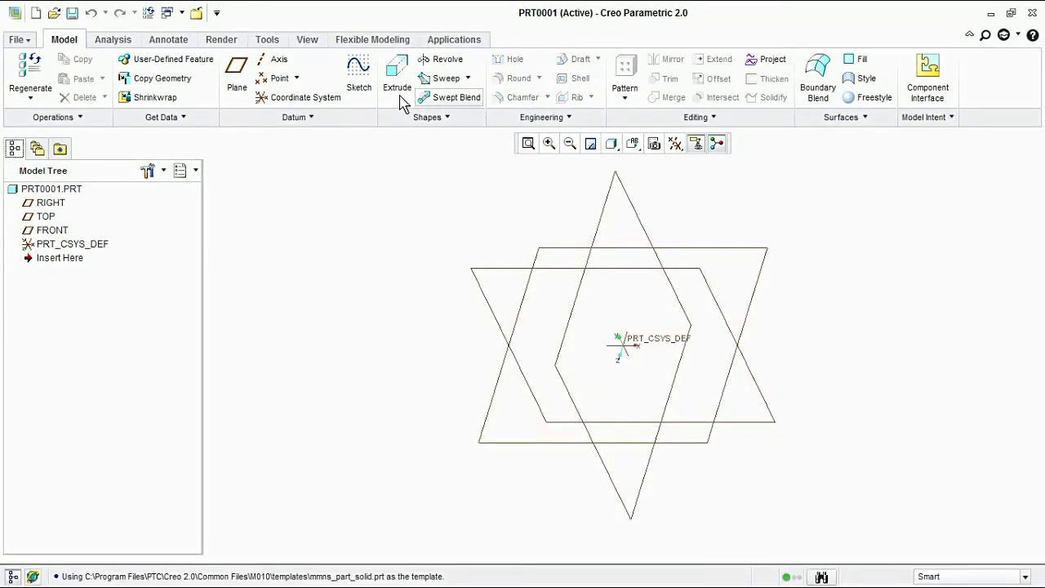
Start a sketch on the TOP plane and draw a vertical line on the axis above the origin.
left_click(666, 248)
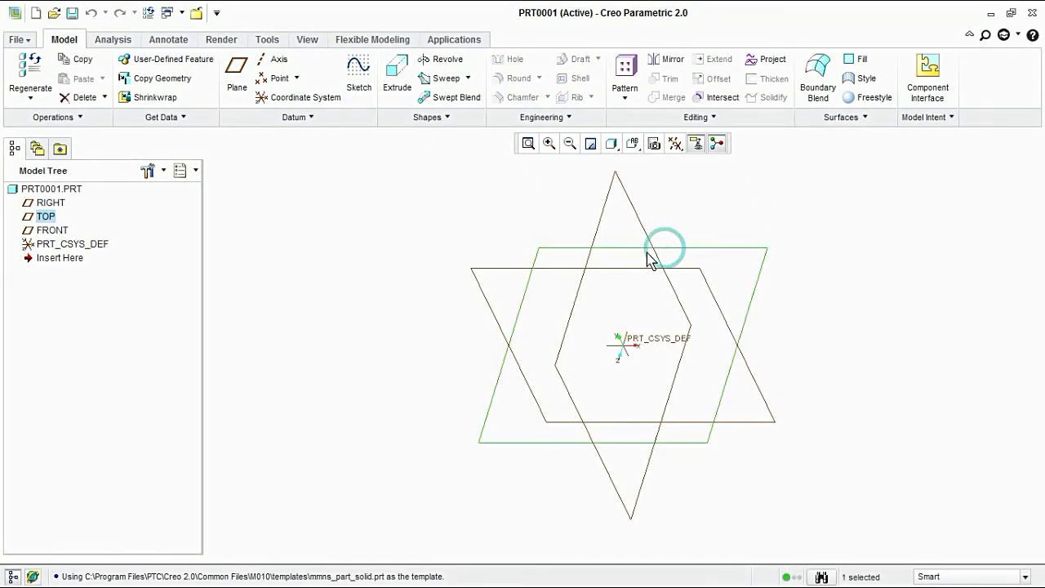
left_click(363, 99)
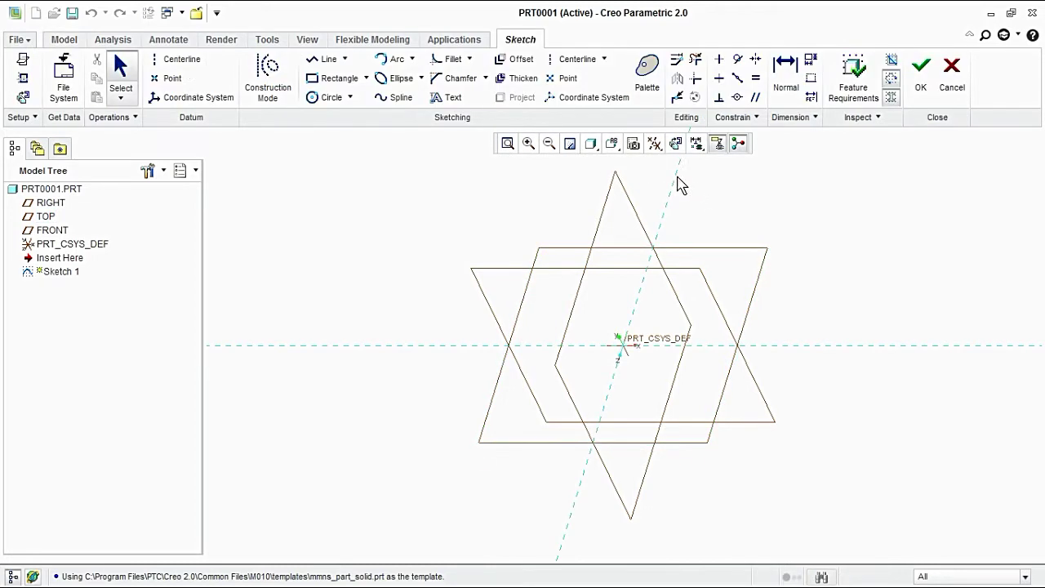
left_click(676, 145)
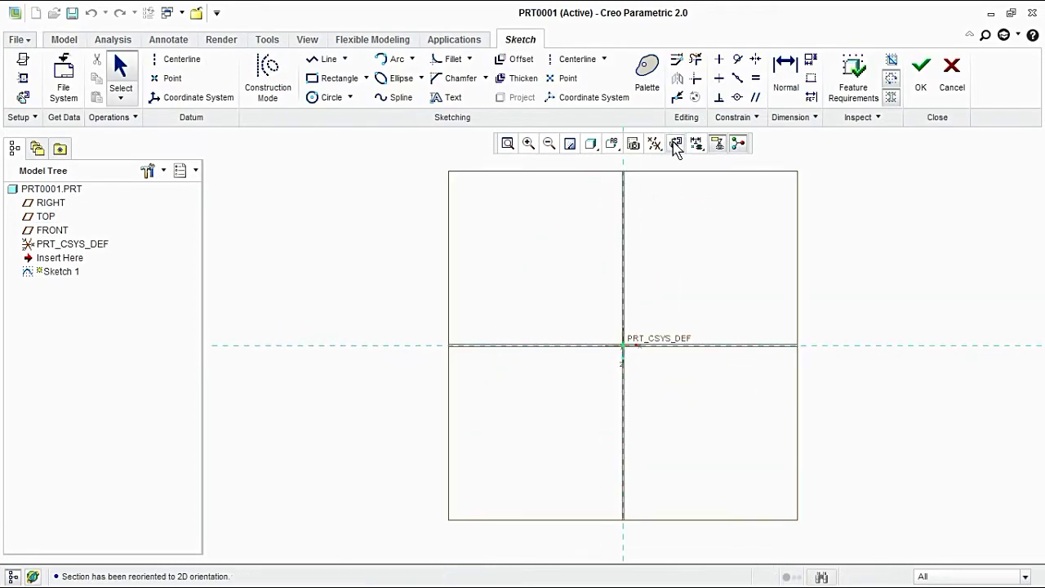
left_click(327, 59)
left_click(624, 189)
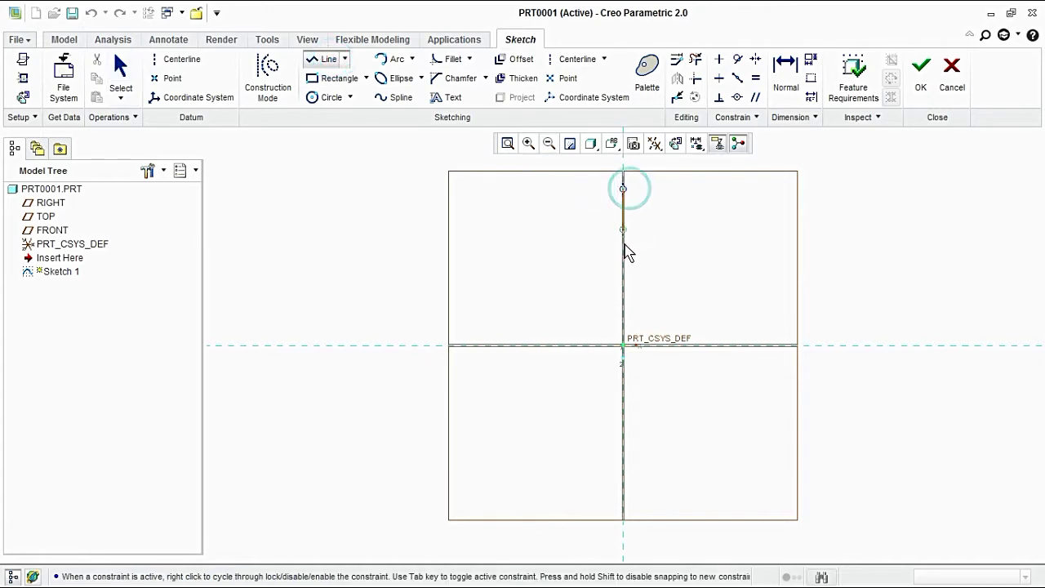
left_click(624, 265)
middle_click(657, 289)
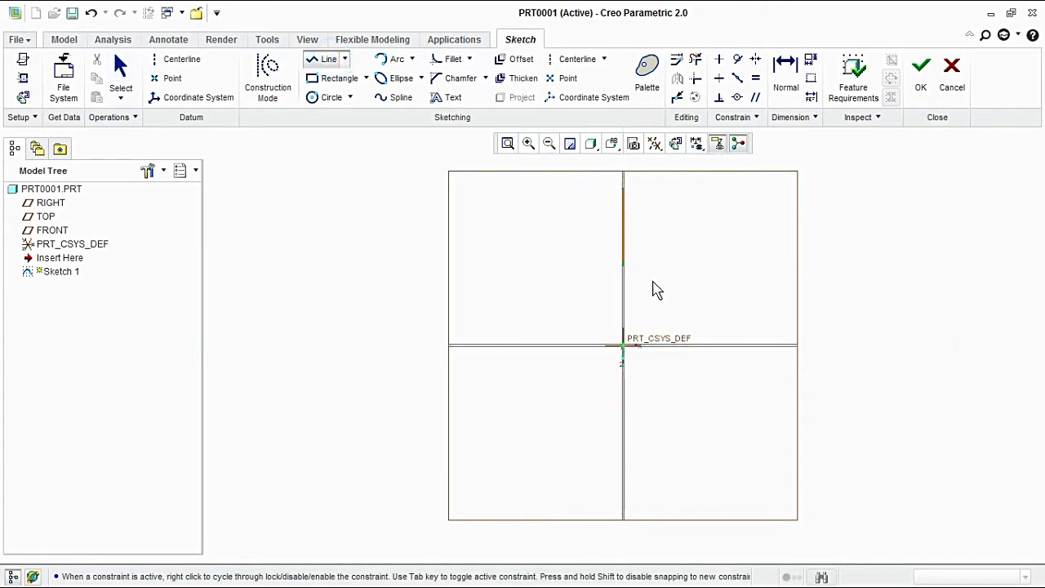
left_click(412, 59)
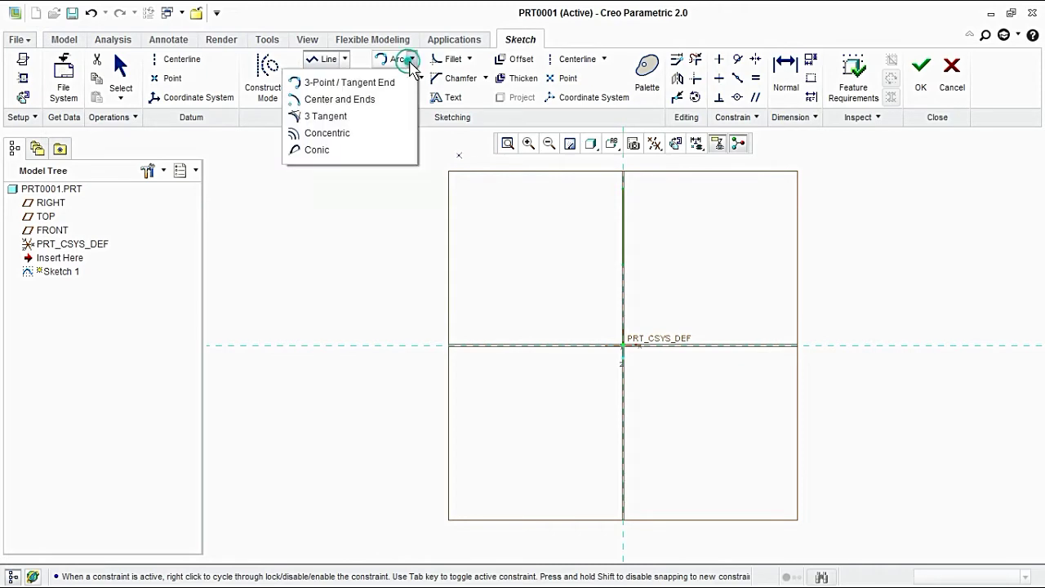
Draw an origin-centred arc from the line's lower end around to the left axis crossing.
left_click(374, 99)
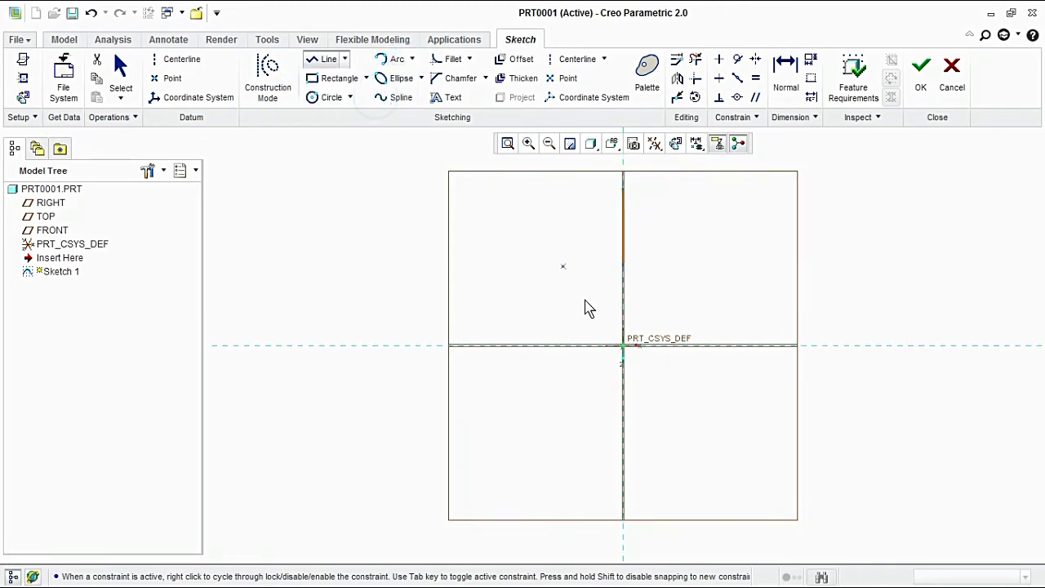
left_click(623, 345)
left_click(624, 265)
left_click(707, 347)
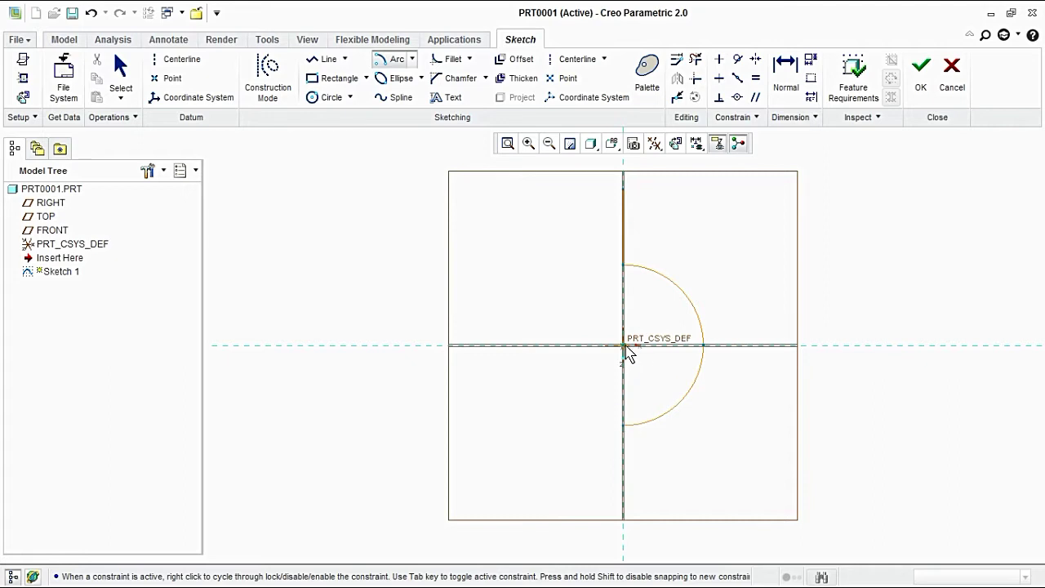
left_click(623, 426)
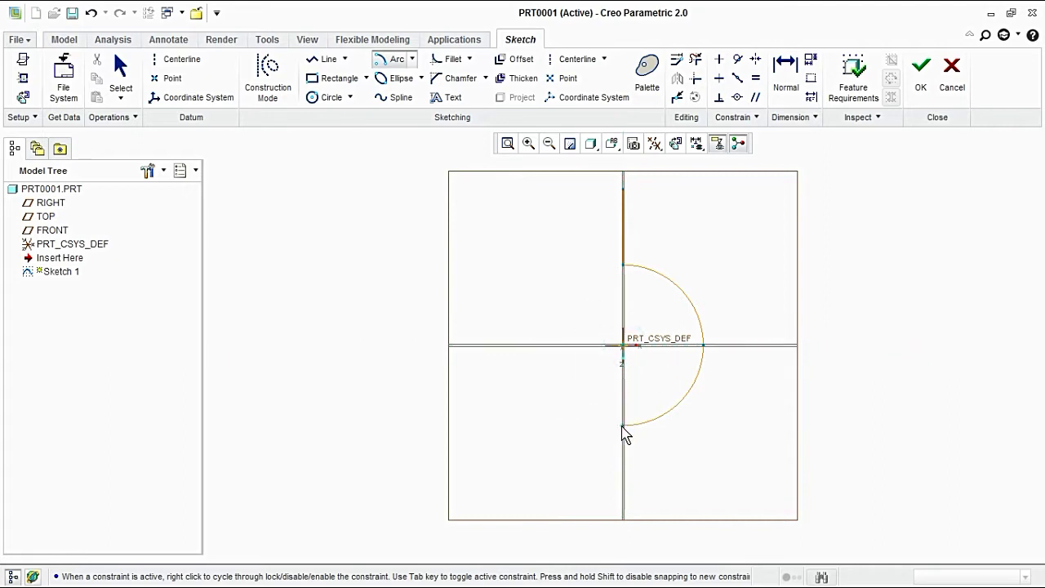
left_click(542, 345)
middle_click(580, 315)
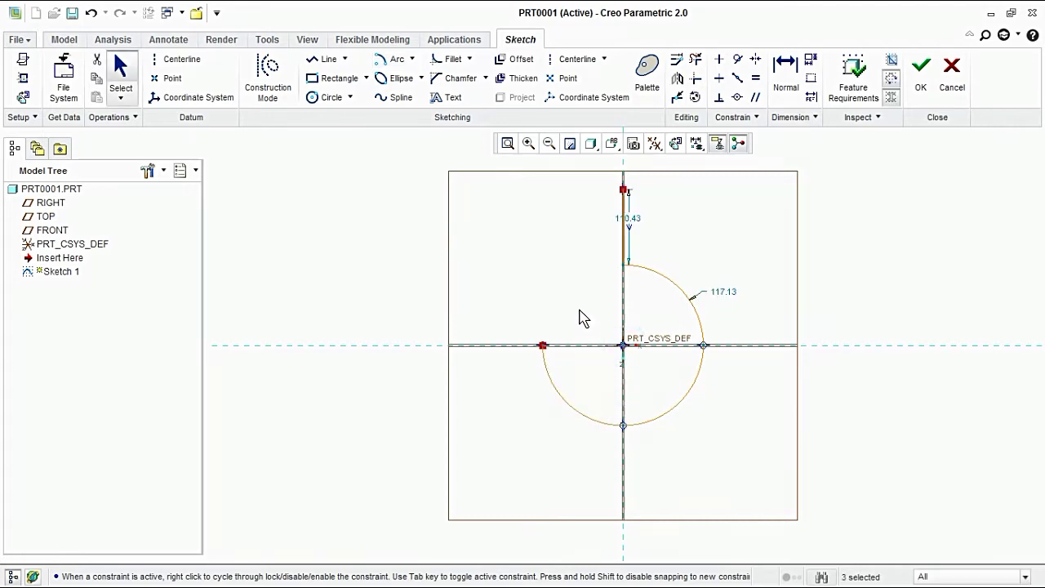
Begin a conic from a free point up and left, ending at the arc's left end.
left_click(413, 59)
left_click(374, 148)
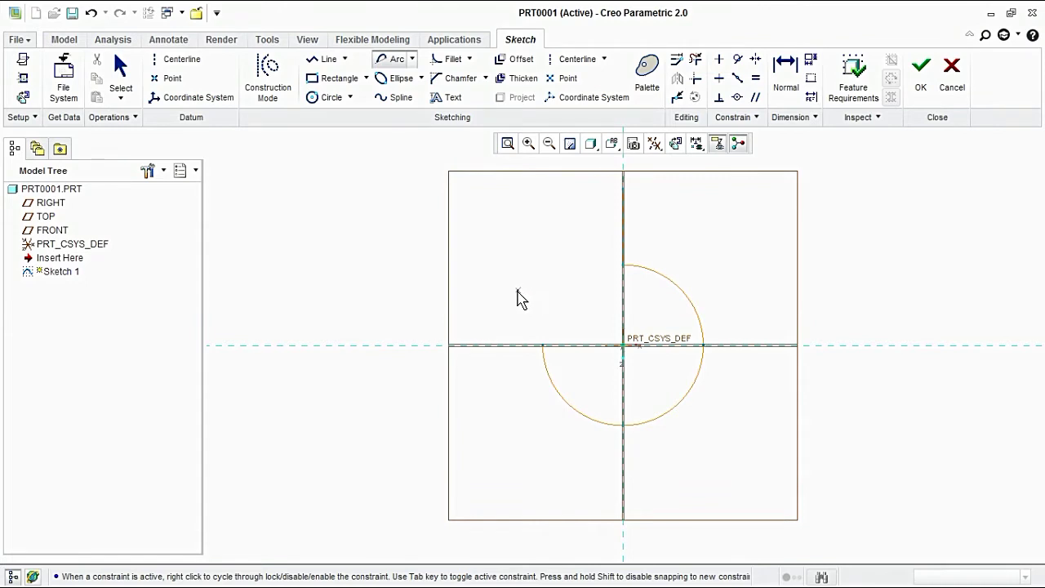
left_click(517, 291)
left_click(543, 345)
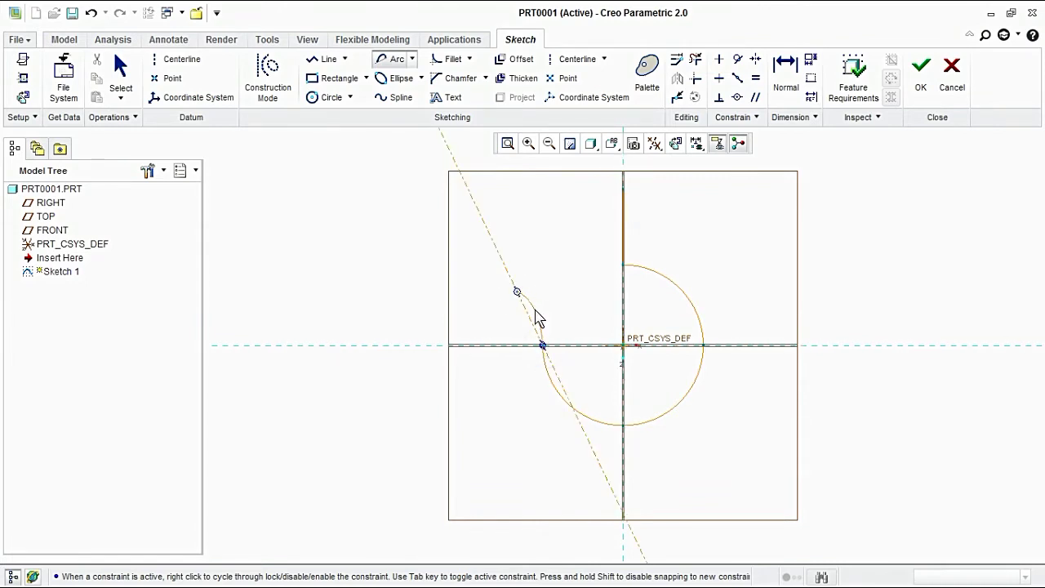
Set the conic's shoulder point, then fillet the corner between the vertical line and the arc.
left_click(537, 319)
middle_click(569, 333)
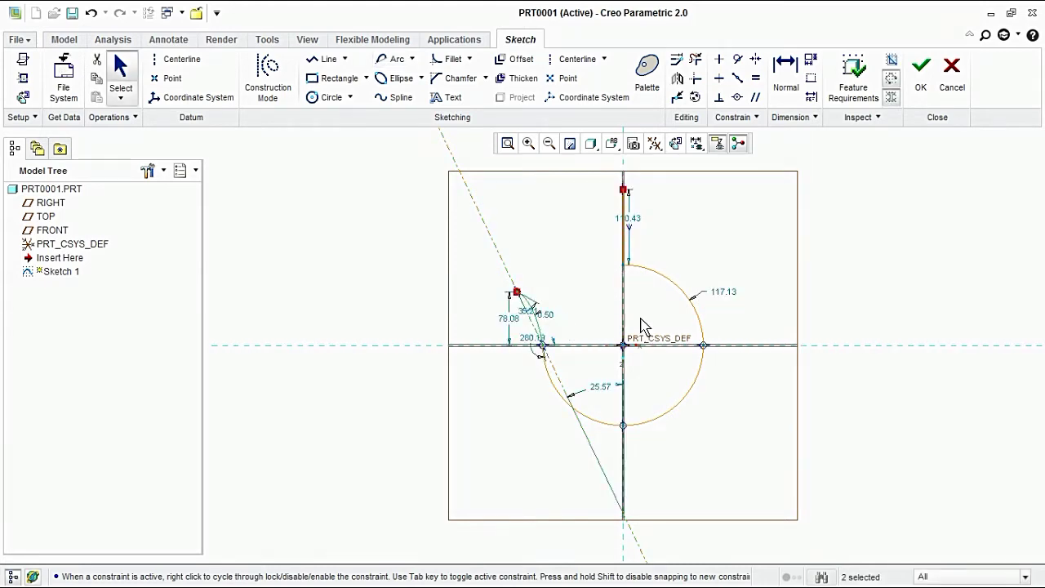
left_click(449, 59)
left_click(661, 277)
left_click(625, 245)
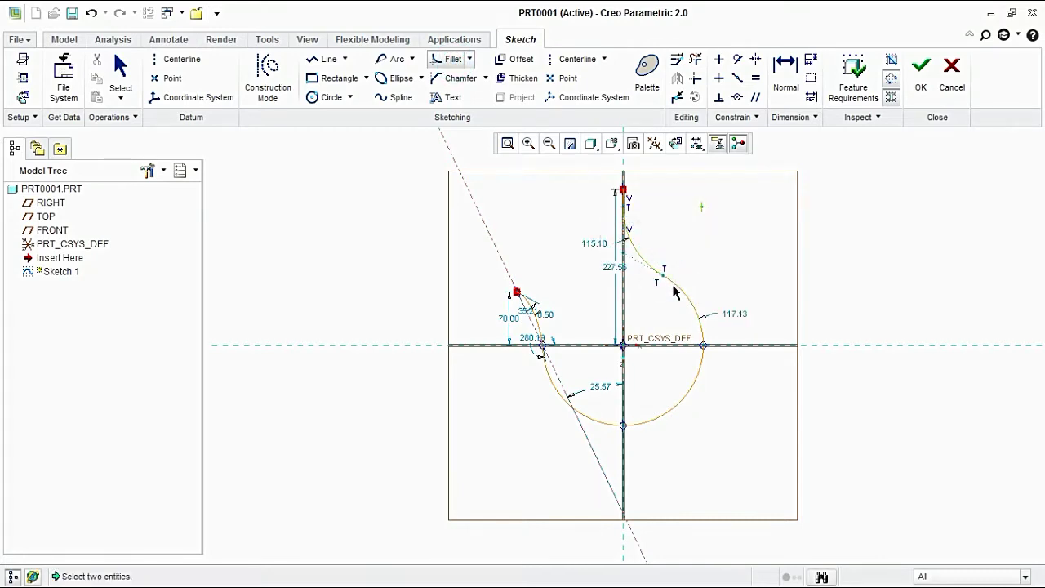
left_click(663, 280)
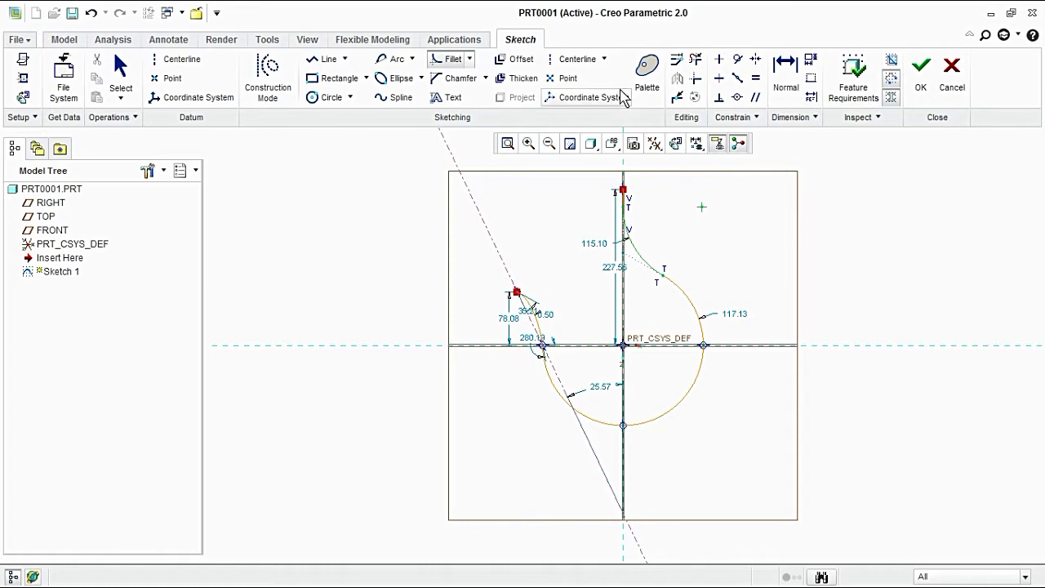
Place sketch points at the vertical line's top and where the fillet meets the arc.
left_click(549, 80)
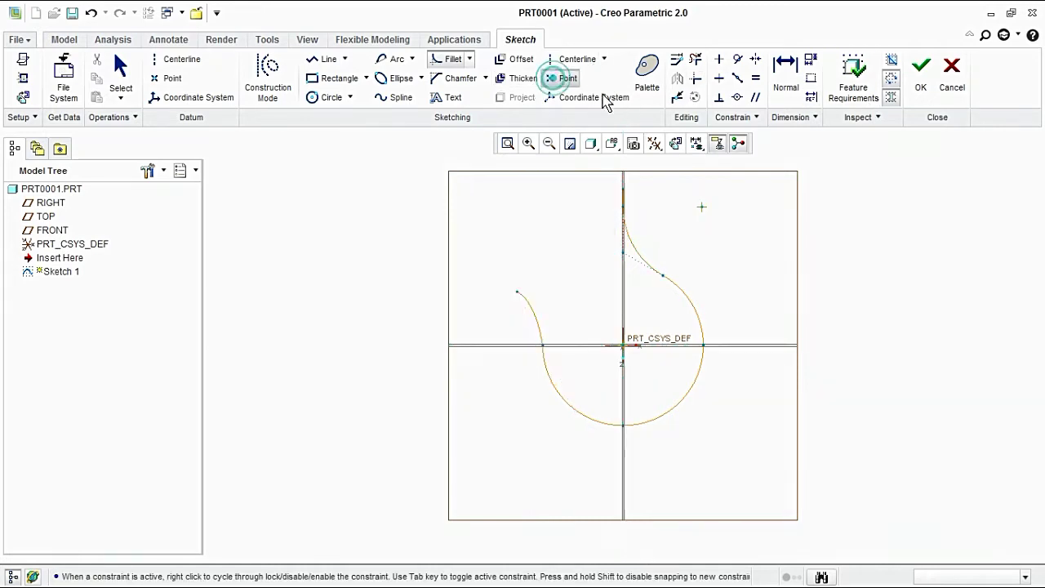
left_click(624, 192)
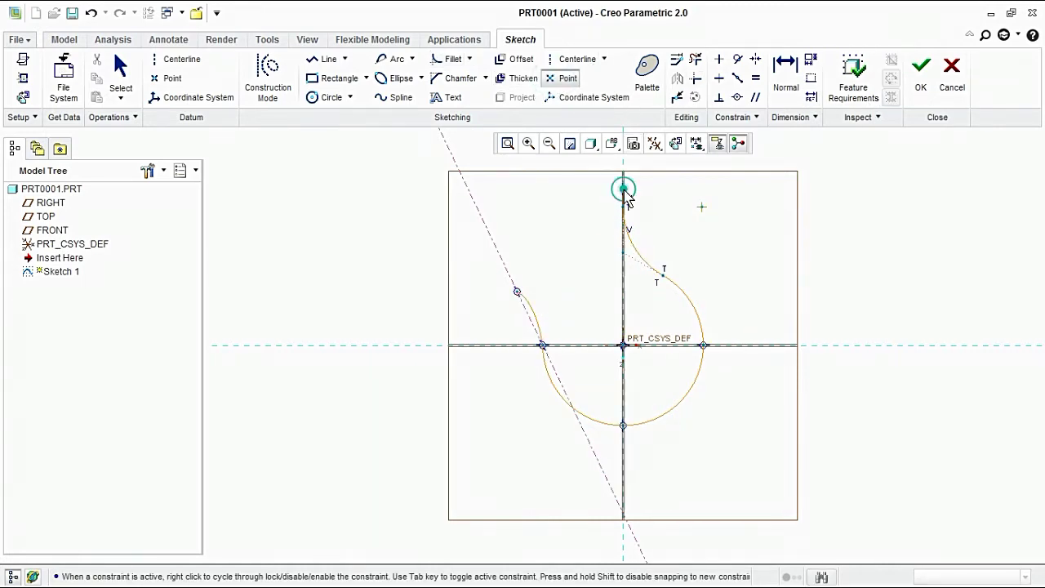
scroll(625, 230, "down", 3)
scroll(626, 228, "down", 2)
left_click(620, 191)
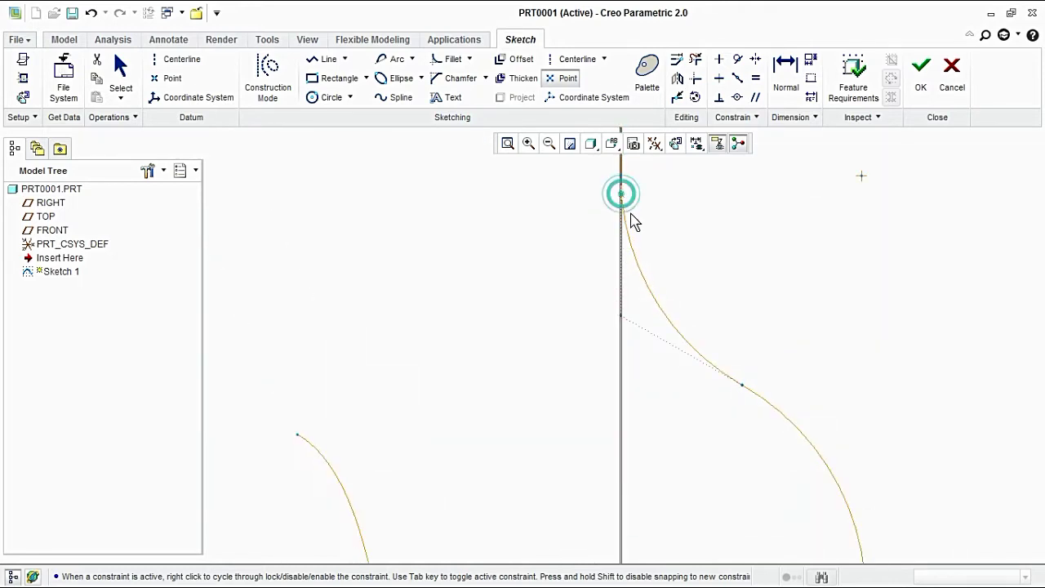
left_click(679, 308)
Add points at the arc's axis crossings and the conic's free end, then finish Sketch 1.
scroll(678, 308, "up", 2)
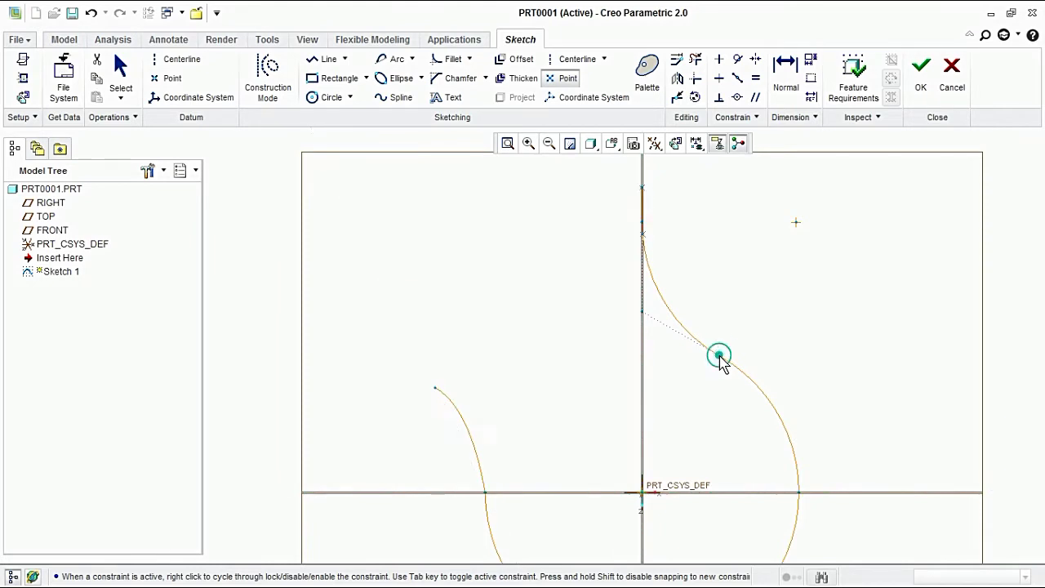
scroll(720, 359, "up", 3)
scroll(723, 362, "up", 1)
left_click(752, 412)
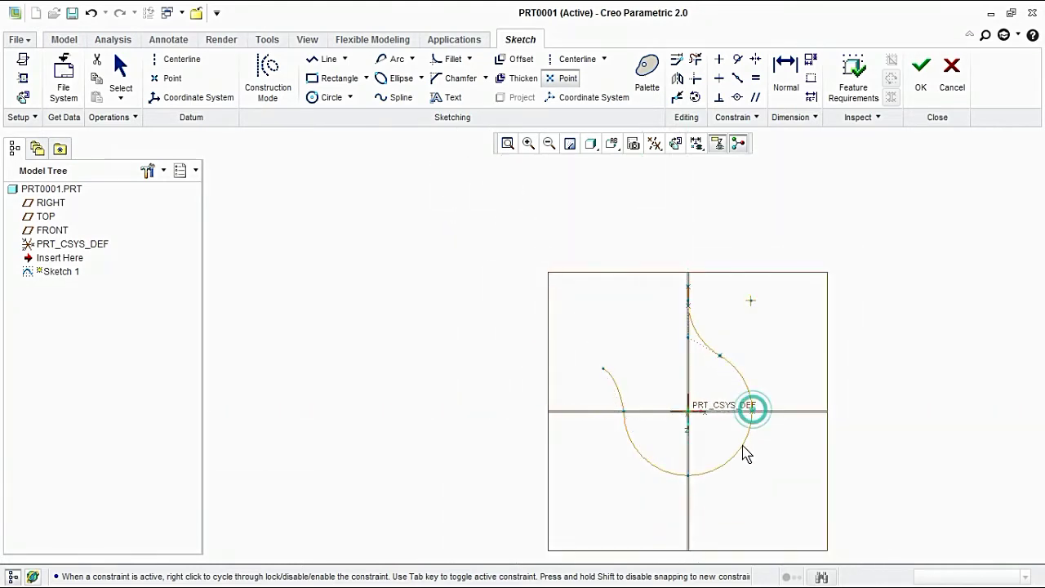
left_click(688, 474)
left_click(624, 410)
left_click(603, 369)
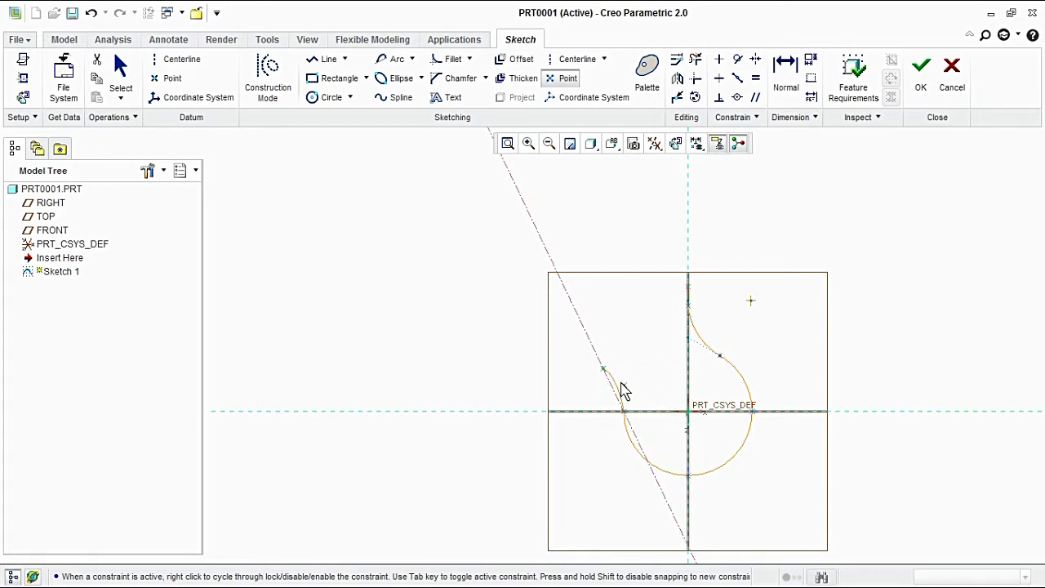
left_click(918, 90)
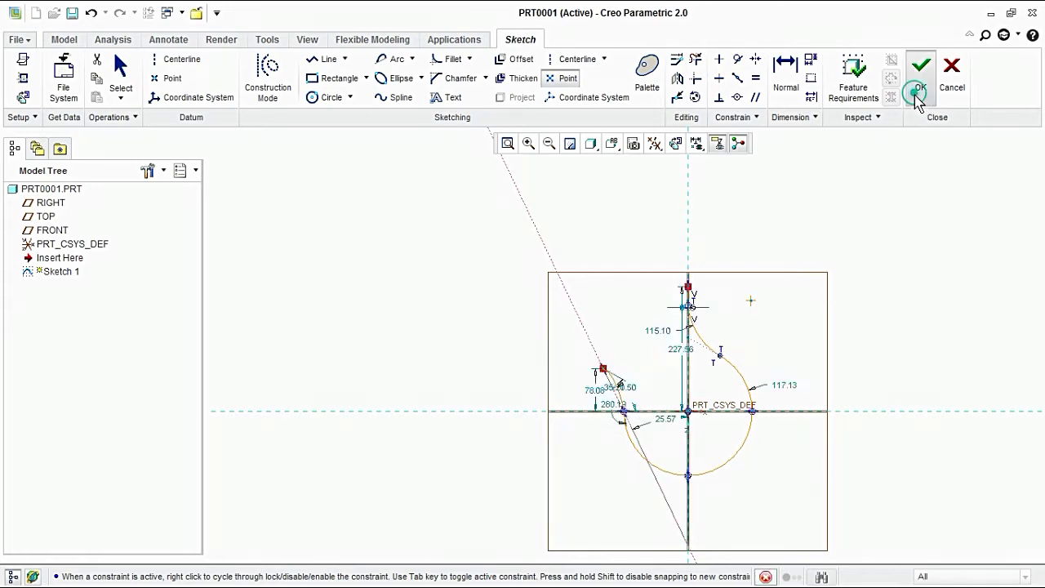
Select the Sketch 1 hook curve and start a Swept Blend using it as trajectory.
left_click(724, 240)
middle_click_drag(727, 242, 765, 205)
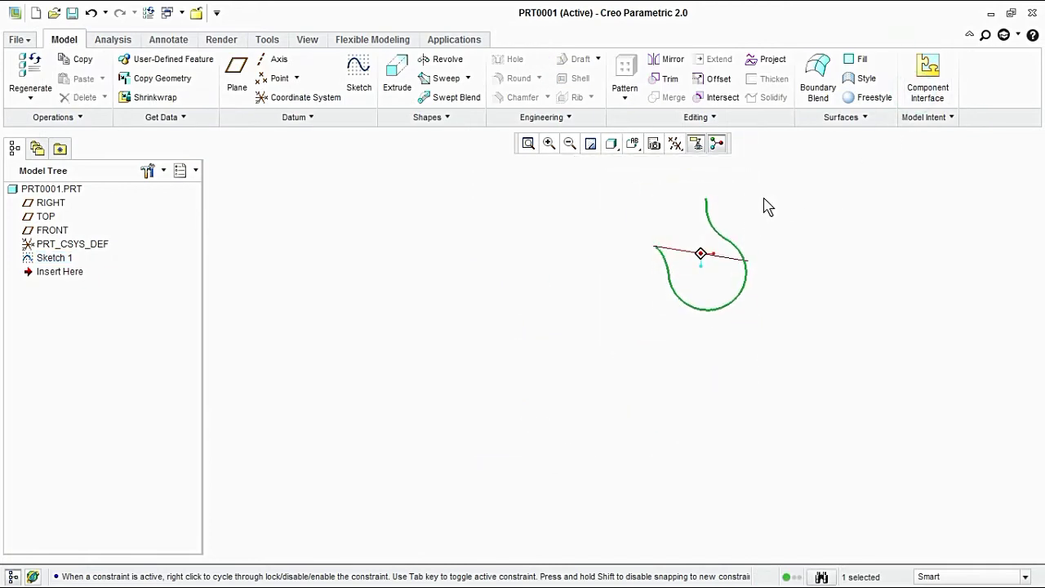
left_click(457, 99)
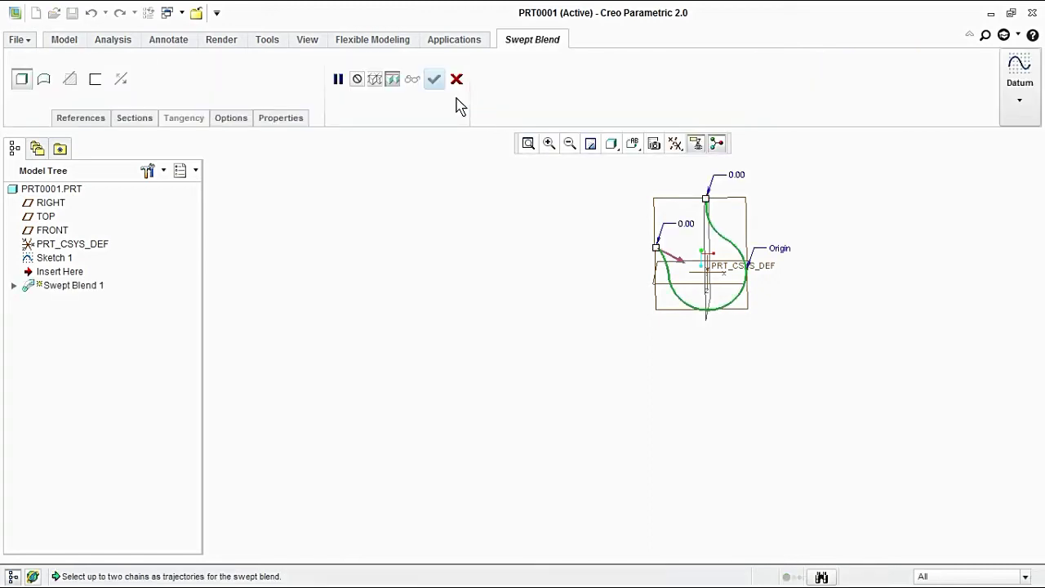
scroll(677, 251, "down", 2)
scroll(649, 263, "down", 3)
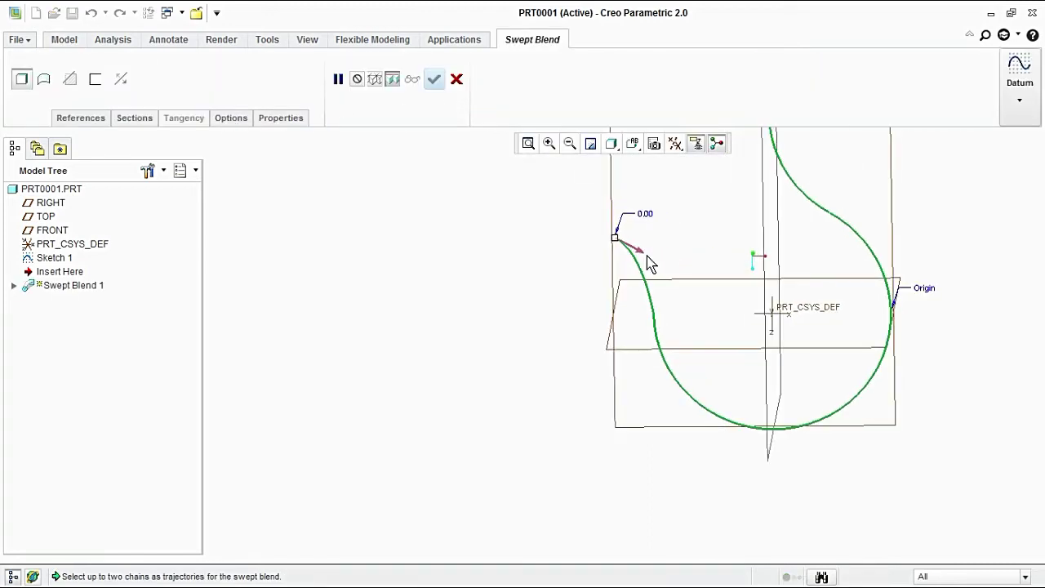
scroll(643, 256, "up", 4)
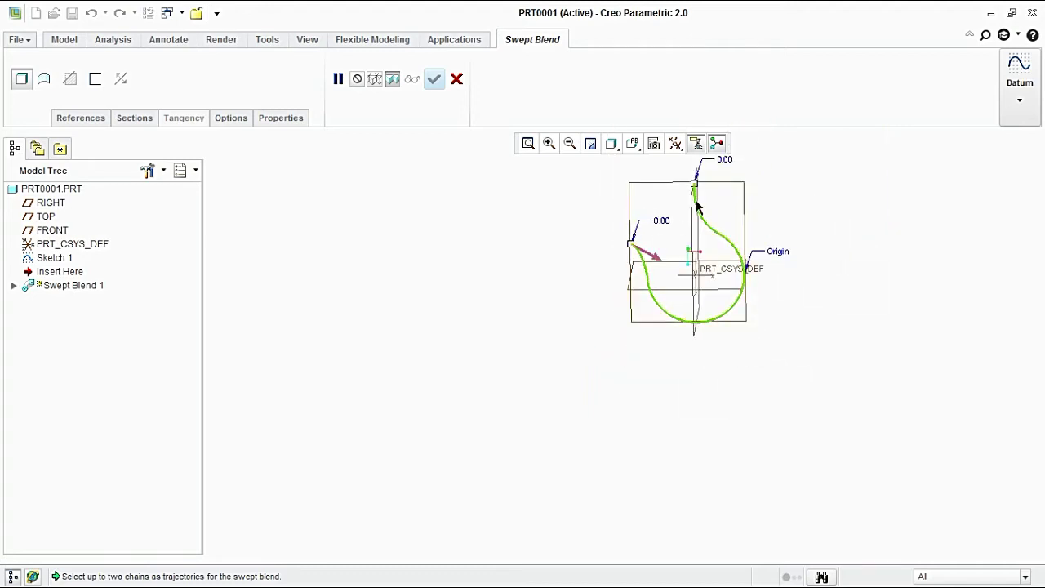
mouse_move(711, 203)
middle_mouse_down()
mouse_move(693, 223)
mouse_move(631, 229)
middle_mouse_up()
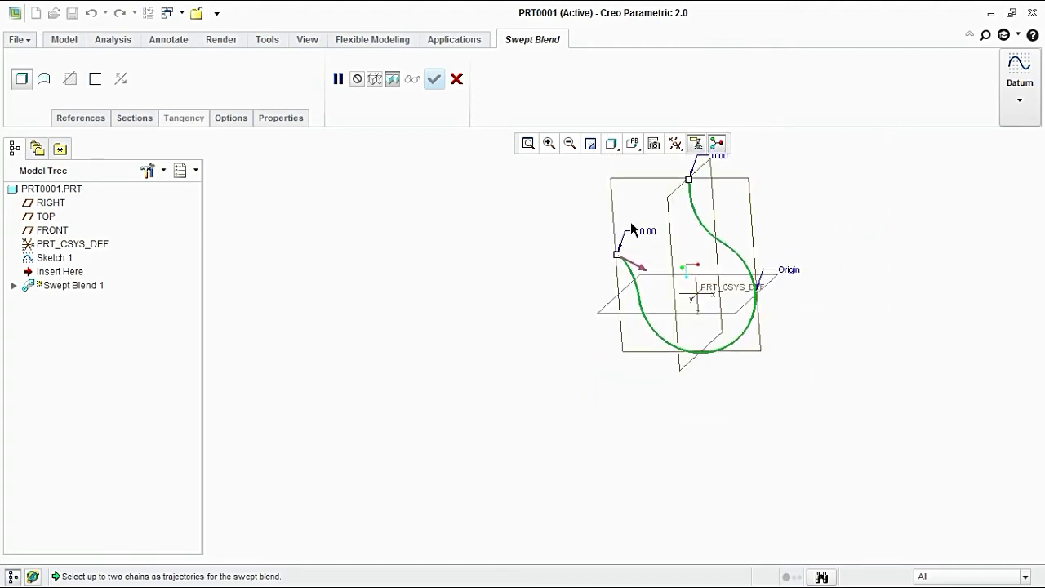
Open Section 1's sketch and draw a circle centred at the sketch origin.
left_click(135, 120)
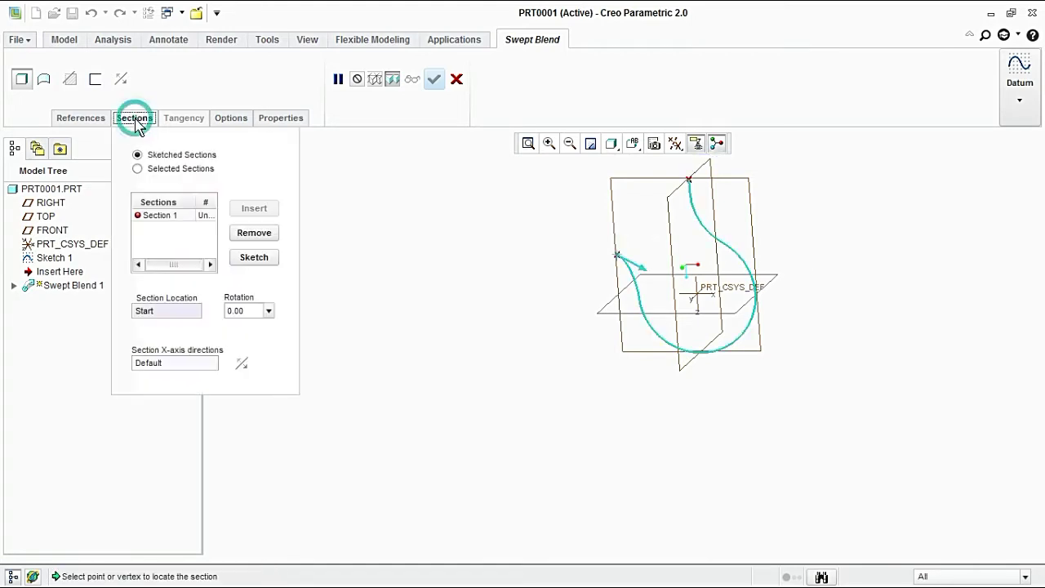
left_click(171, 217)
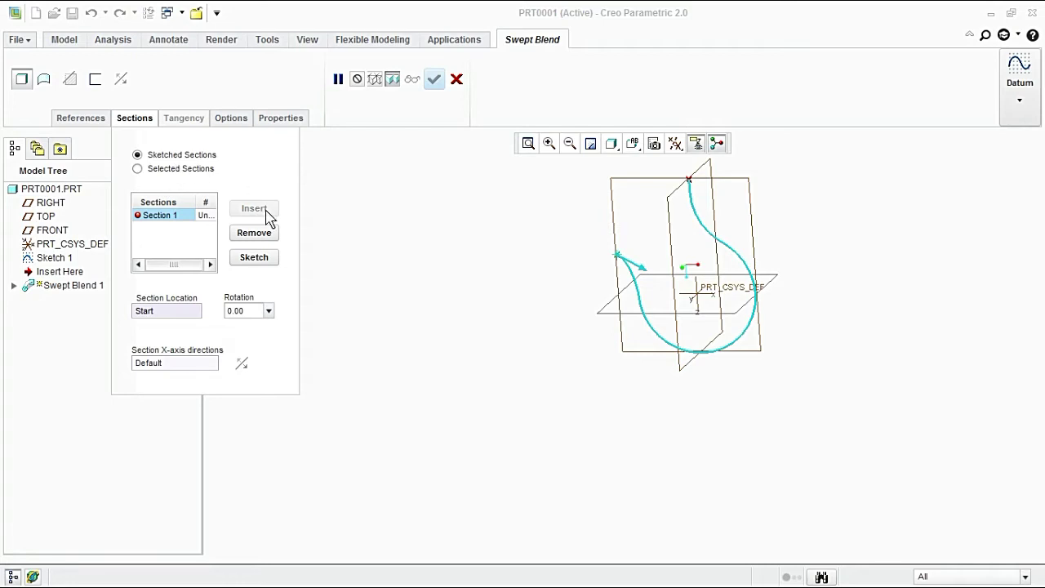
left_click(266, 260)
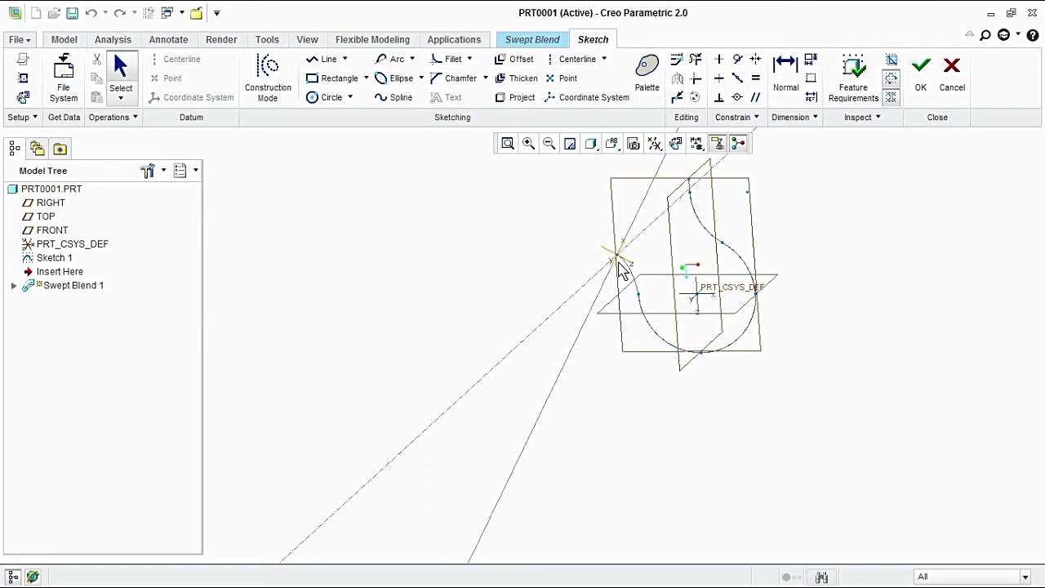
left_click(676, 145)
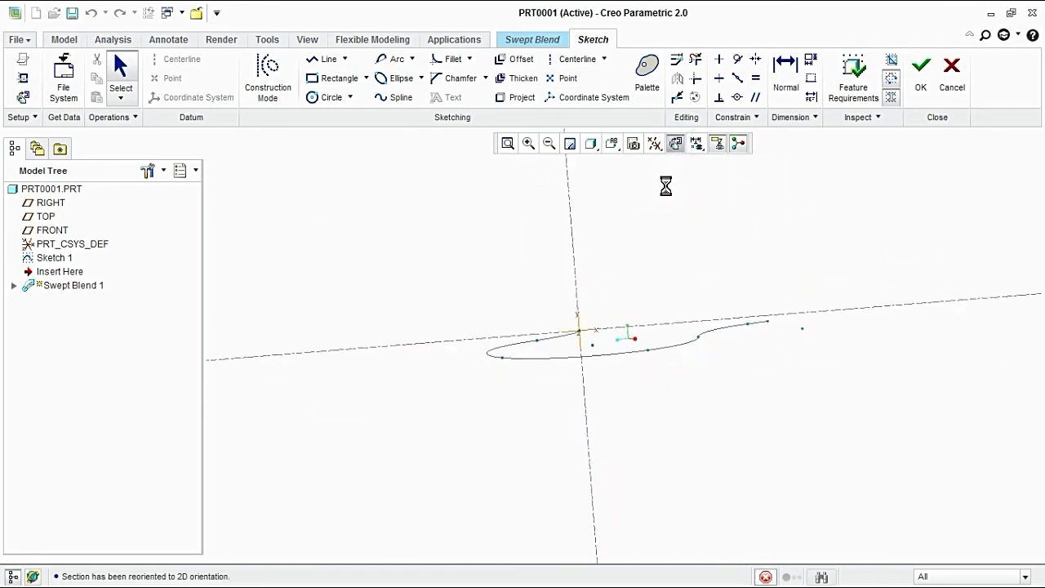
left_click(331, 97)
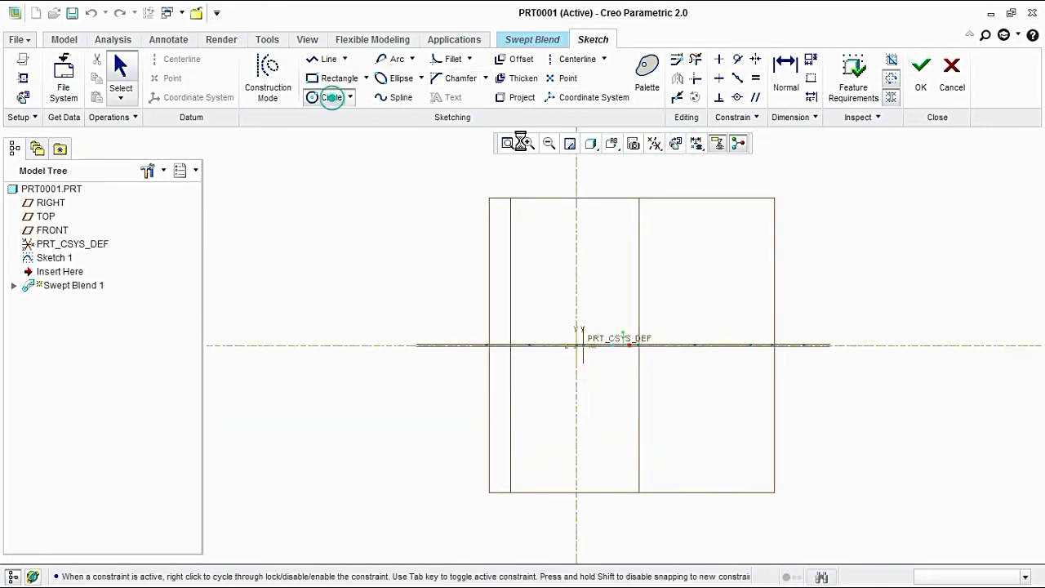
scroll(555, 359, "up", 3)
left_click(600, 335)
left_click(601, 353)
middle_click_drag(642, 381, 649, 382)
mouse_move(575, 284)
middle_mouse_down()
mouse_move(572, 240)
mouse_move(574, 257)
mouse_move(594, 171)
middle_mouse_up()
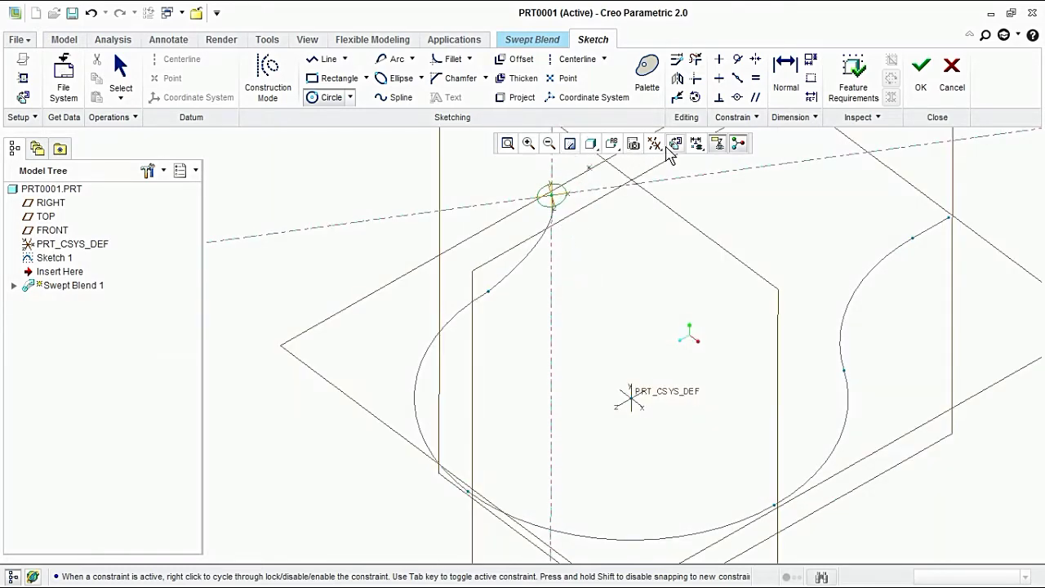
left_click(675, 143)
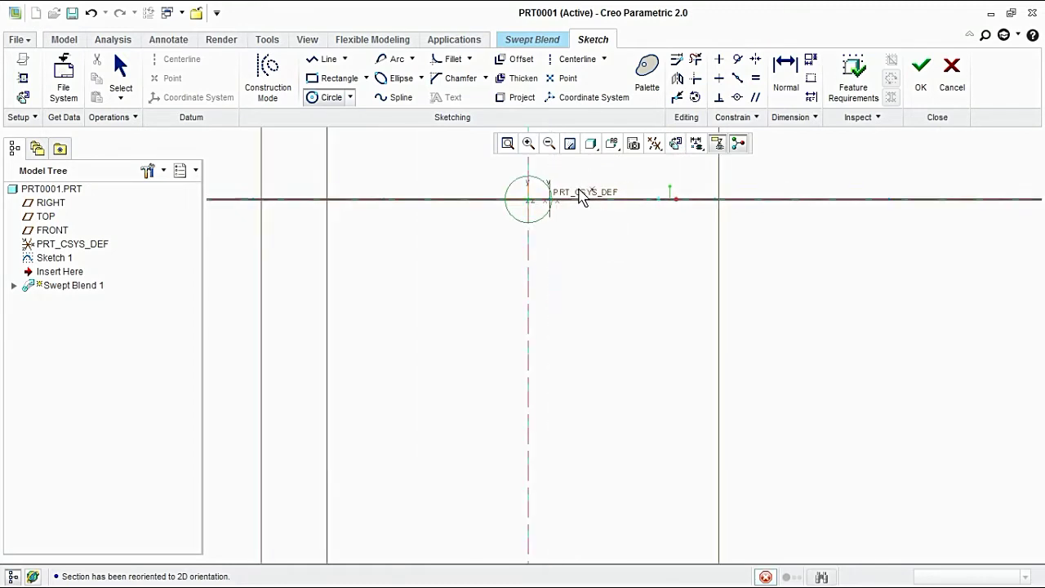
middle_click(498, 186)
Set the circle's diameter to 15 and divide it at four points.
double_click(492, 183)
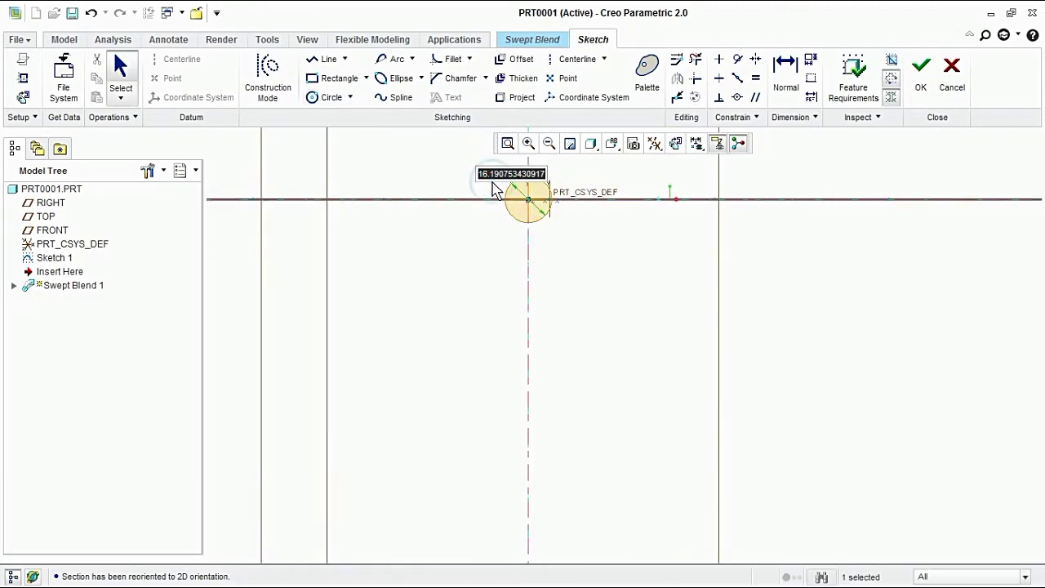
type("15")
key("Return")
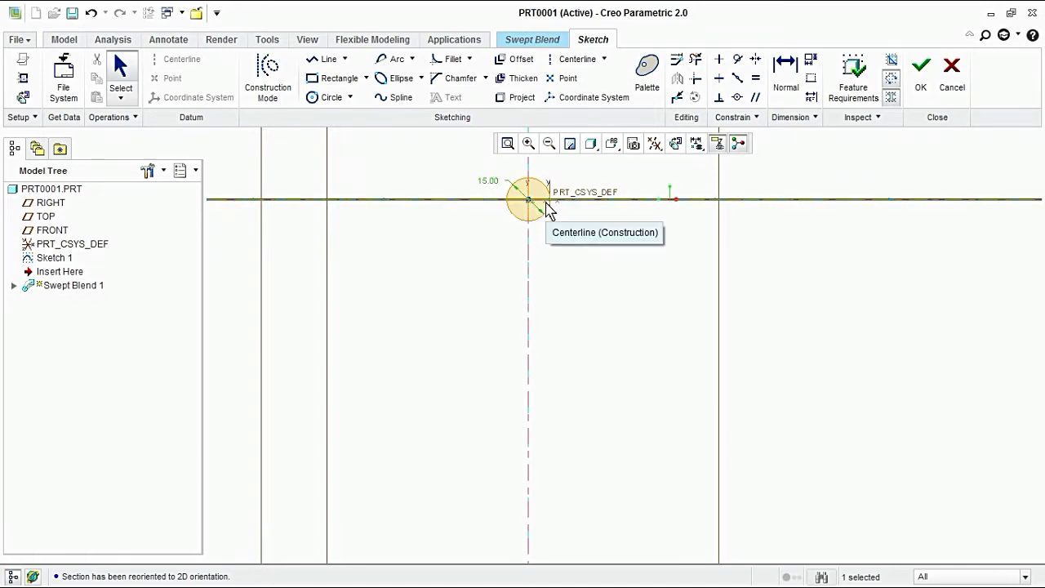
scroll(552, 145, "down", 2)
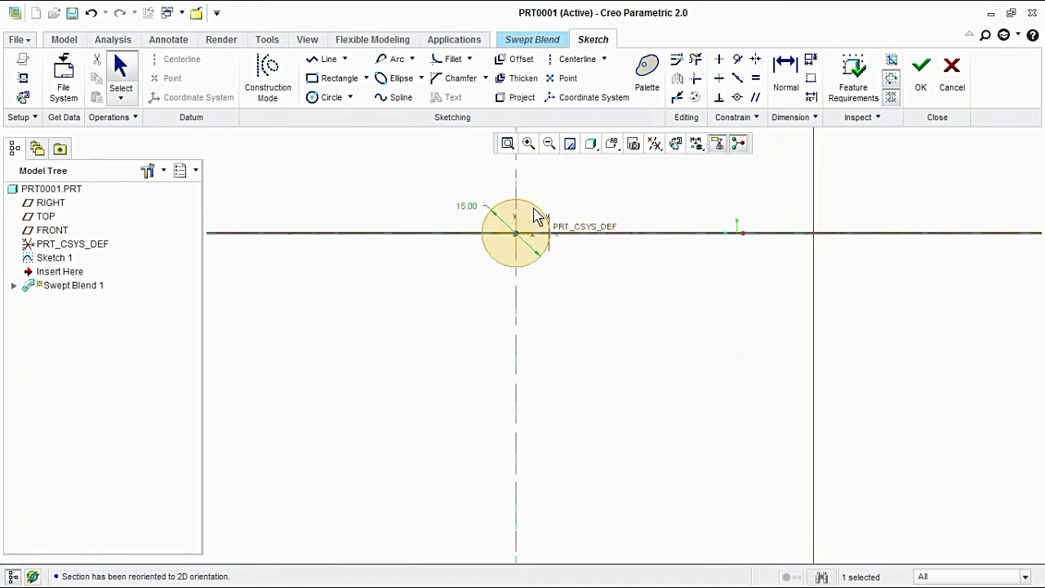
left_click(676, 96)
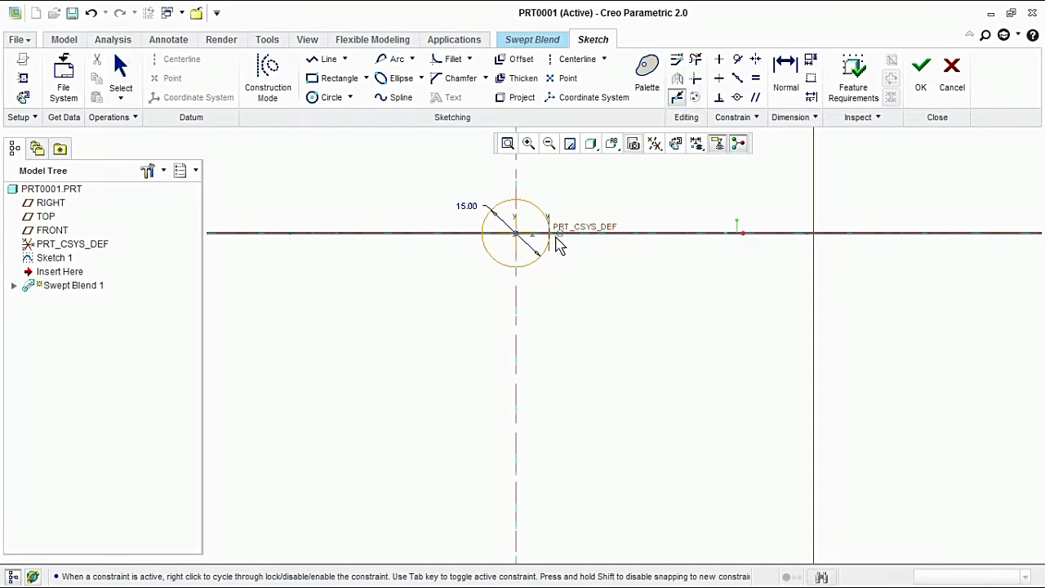
left_click(550, 234)
left_click(516, 200)
left_click(481, 233)
left_click(516, 267)
Finish the Section 1 sketch and insert Section 2 at the trajectory end for sketching.
scroll(576, 280, "up", 3)
mouse_move(595, 292)
middle_mouse_down()
mouse_move(571, 261)
mouse_move(597, 321)
mouse_move(648, 350)
mouse_move(700, 346)
mouse_move(614, 364)
mouse_move(626, 389)
mouse_move(571, 389)
mouse_move(576, 261)
middle_mouse_up()
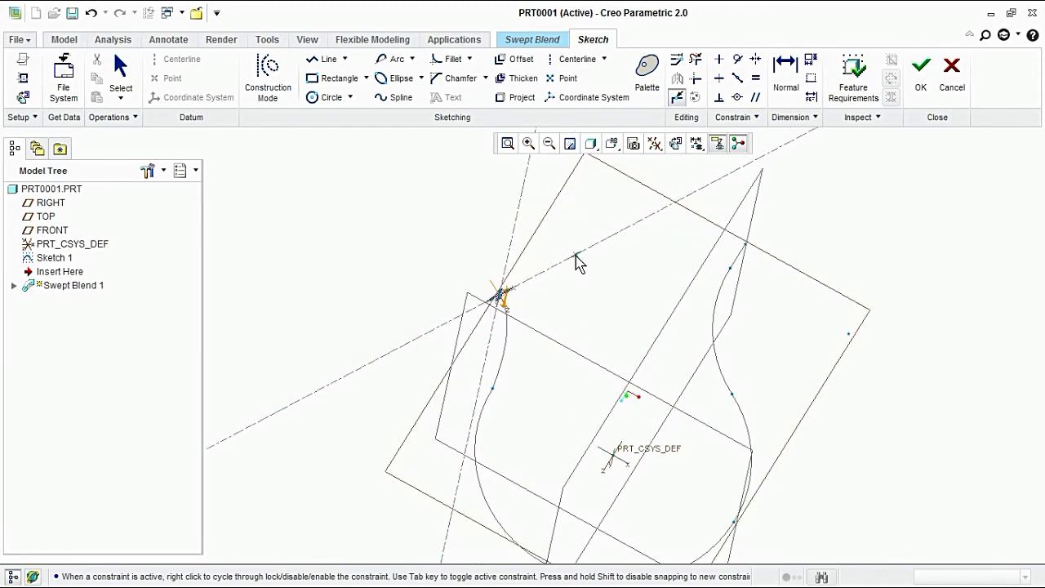
scroll(537, 280, "down", 3)
scroll(502, 296, "down", 2)
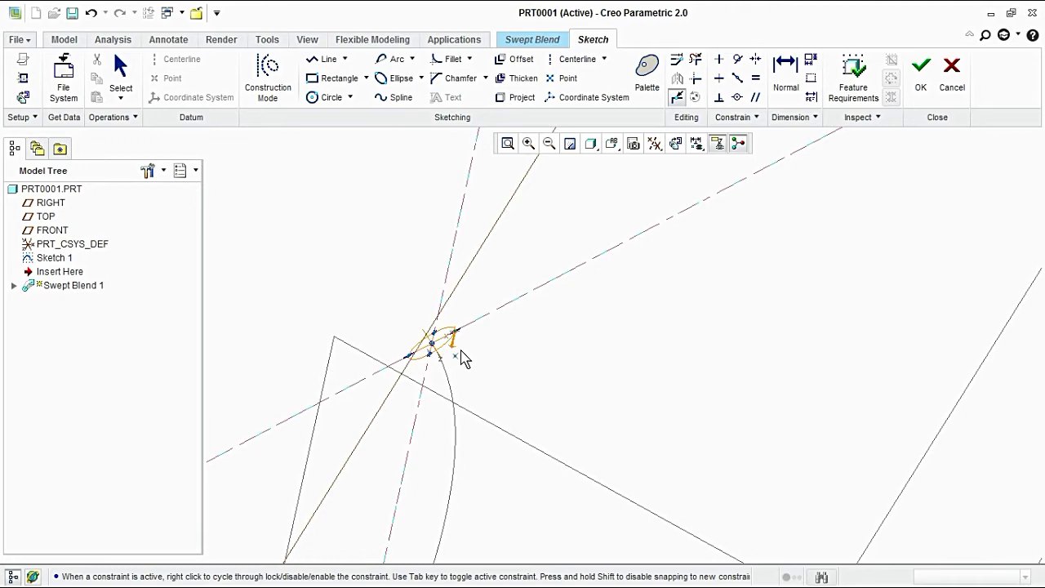
scroll(462, 357, "up", 1)
scroll(463, 356, "up", 1)
scroll(468, 354, "up", 1)
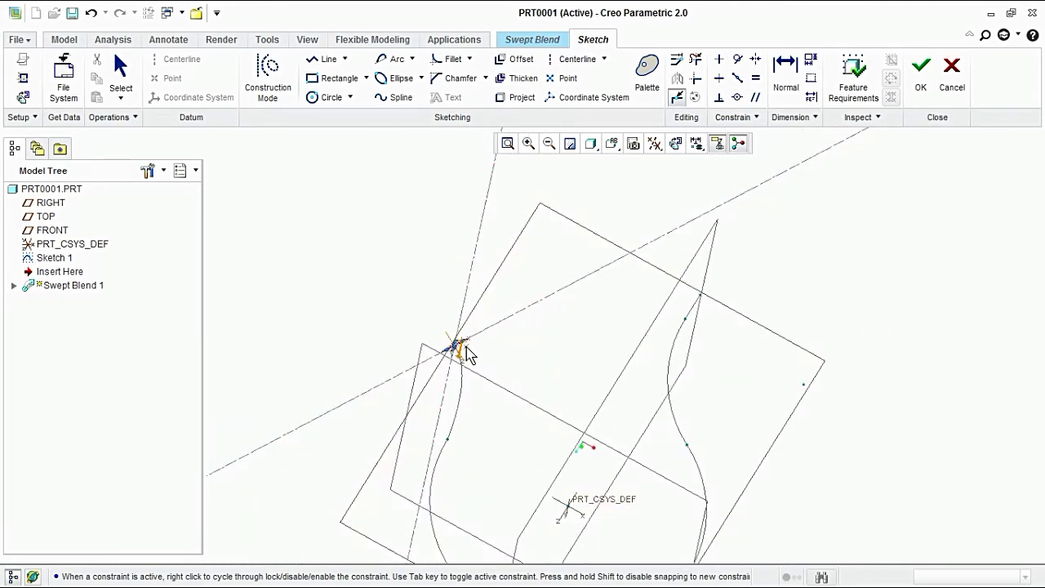
scroll(466, 351, "down", 1)
scroll(461, 350, "down", 1)
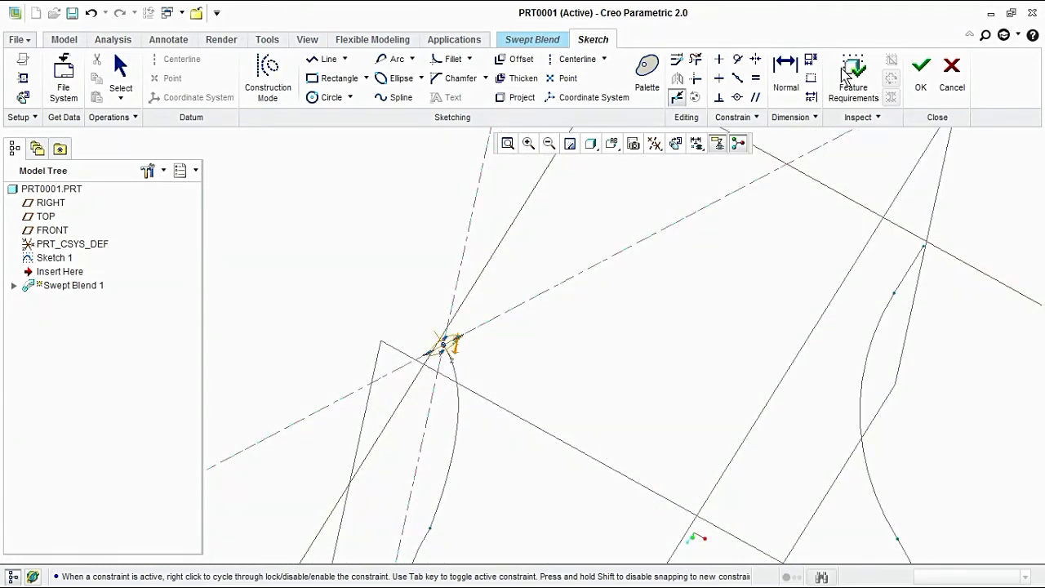
left_click(918, 72)
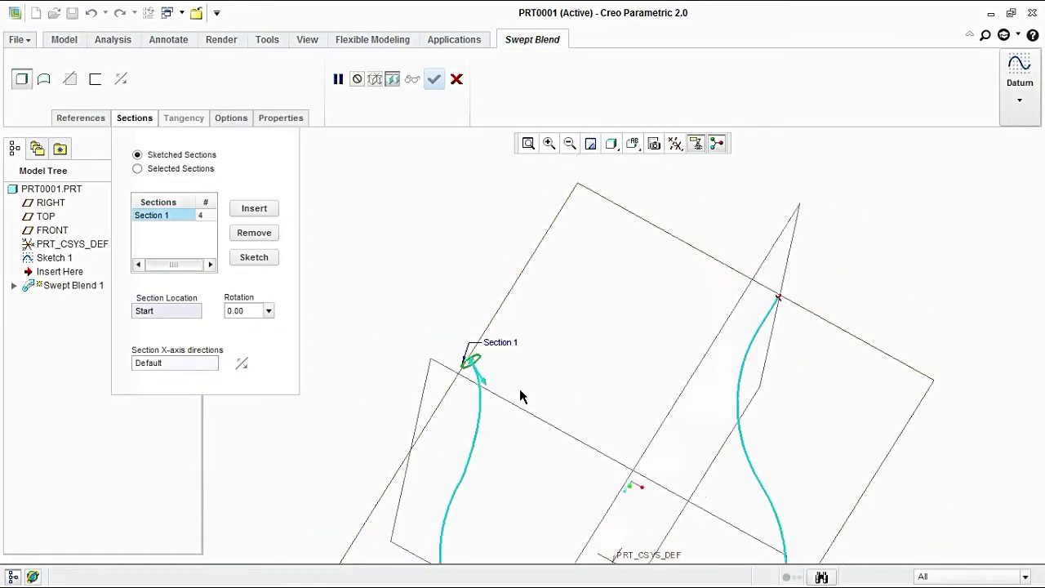
left_click(260, 210)
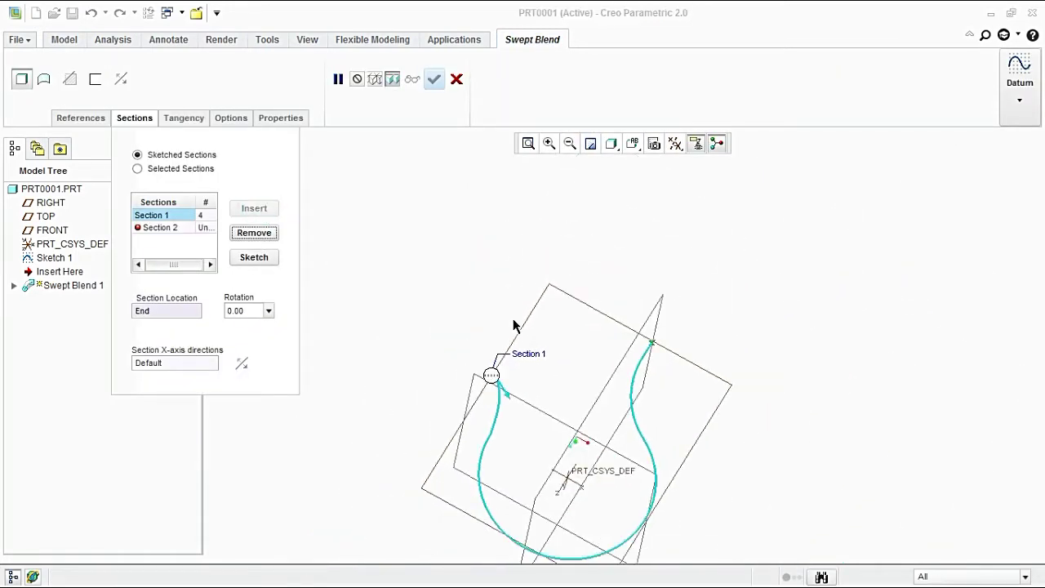
left_click(235, 262)
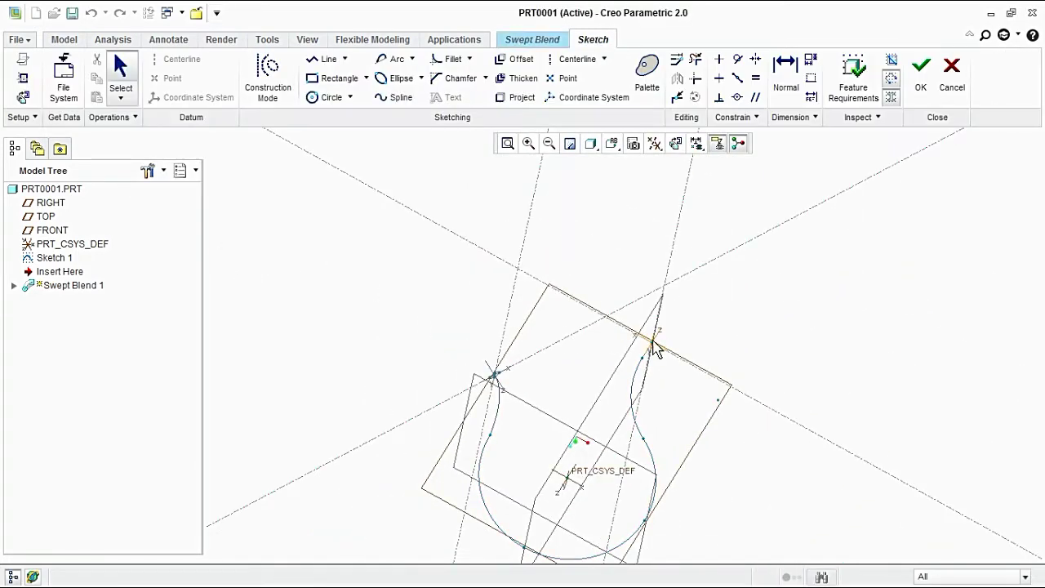
Draw a circle in Section 2 and set its diameter to 50.
left_click(675, 144)
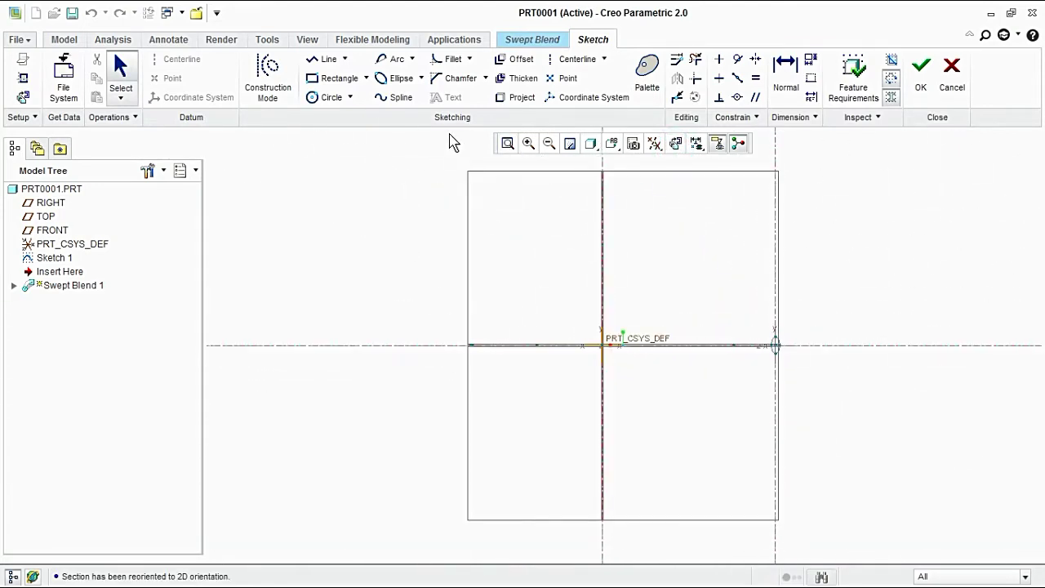
left_click(331, 97)
left_click(603, 345)
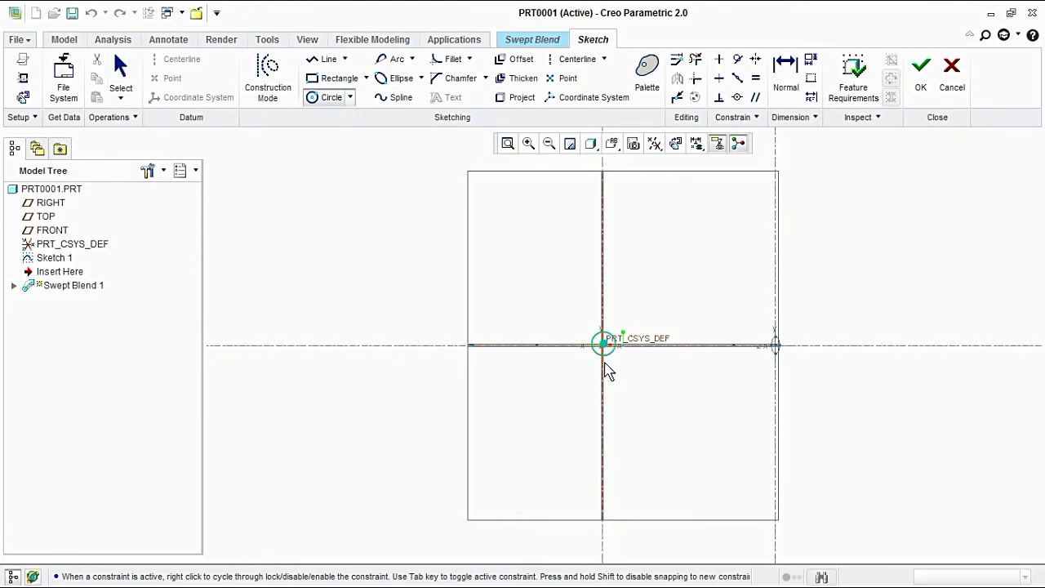
left_click(602, 384)
middle_click(535, 328)
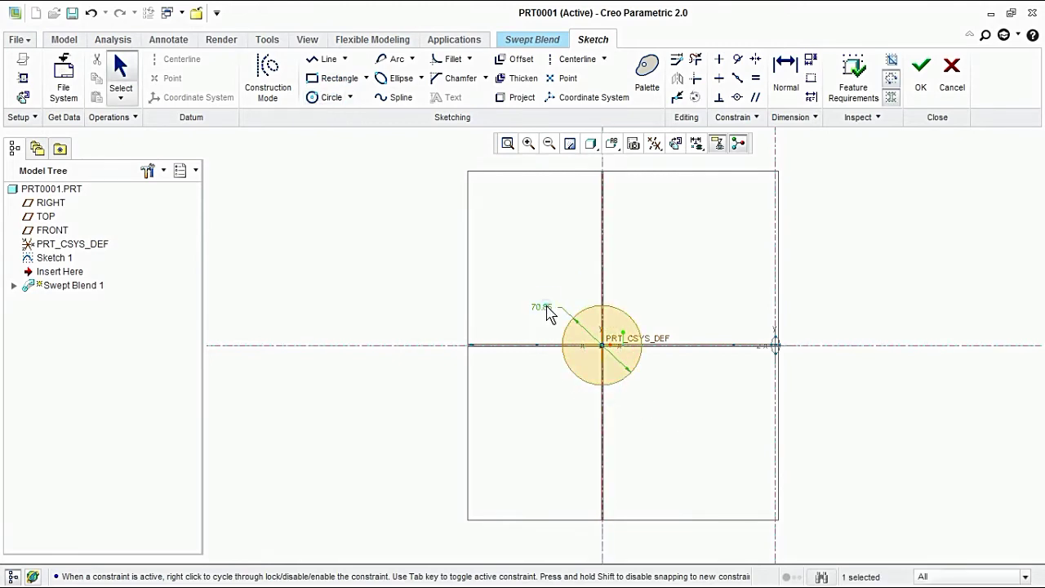
double_click(542, 308)
type("50")
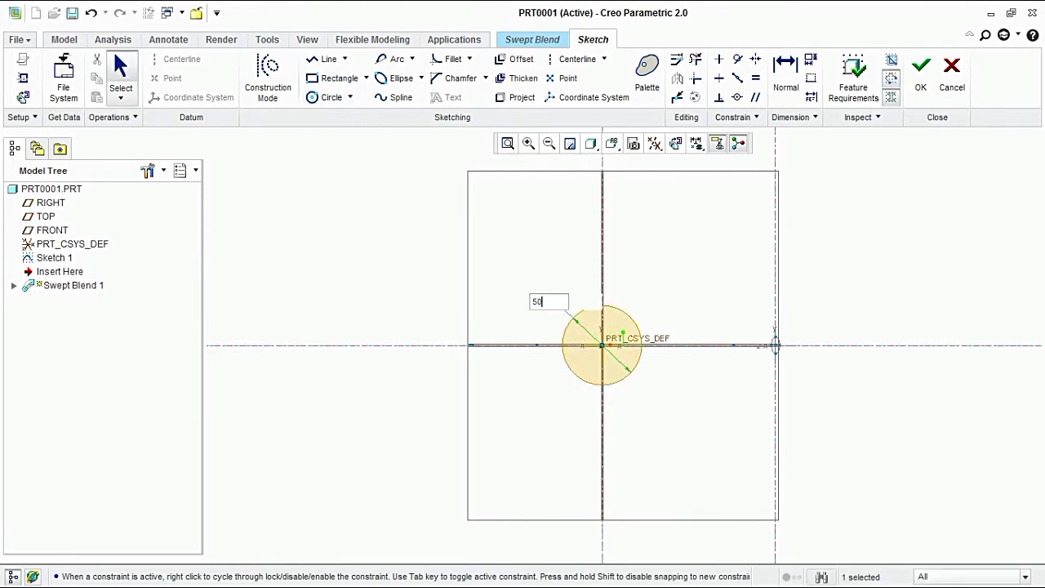
key("Return")
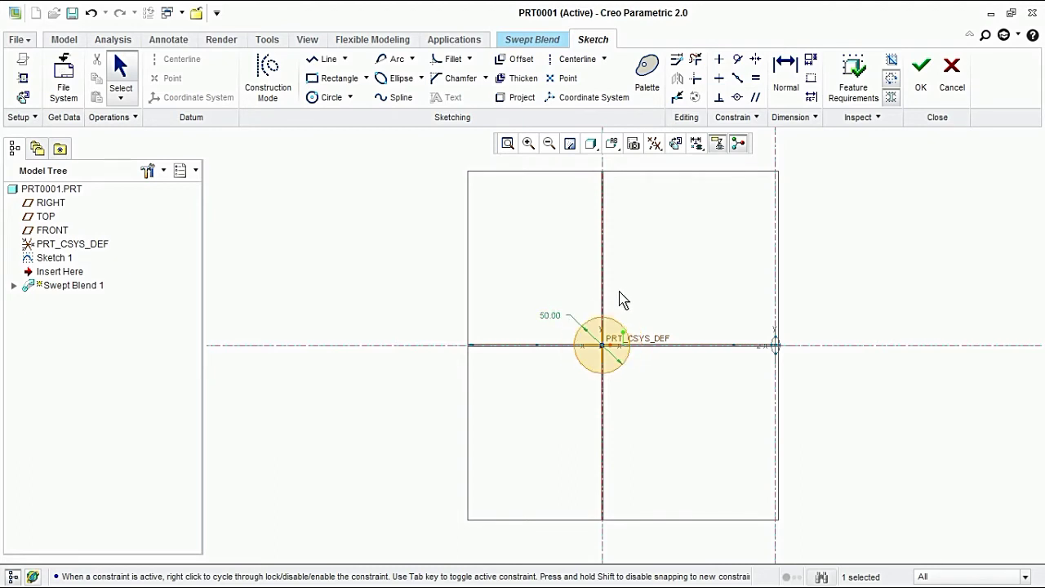
Move the circle onto the trajectory end and finish the Section 2 sketch.
middle_click_drag(620, 301, 621, 429)
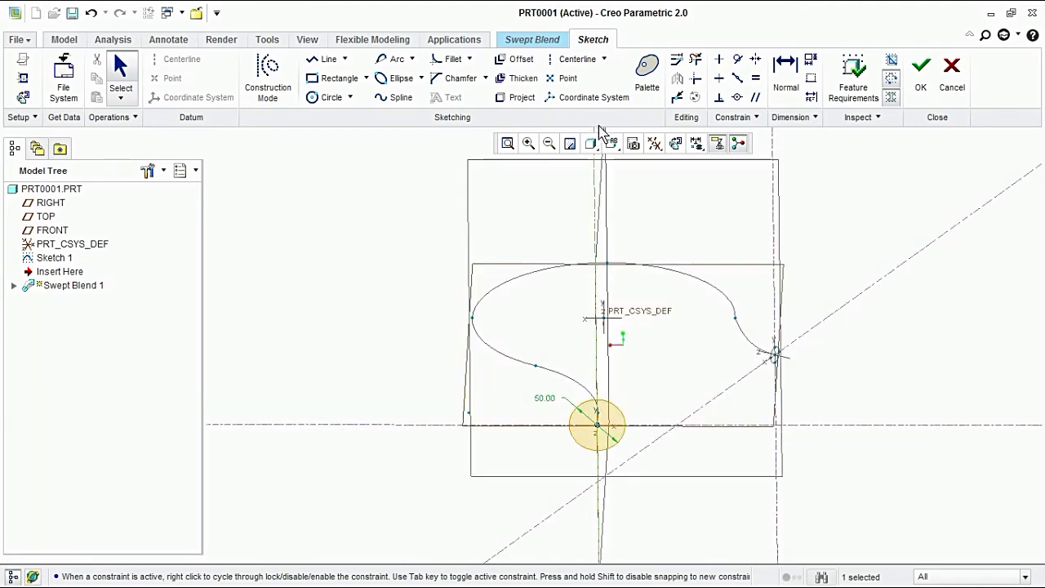
left_click(677, 96)
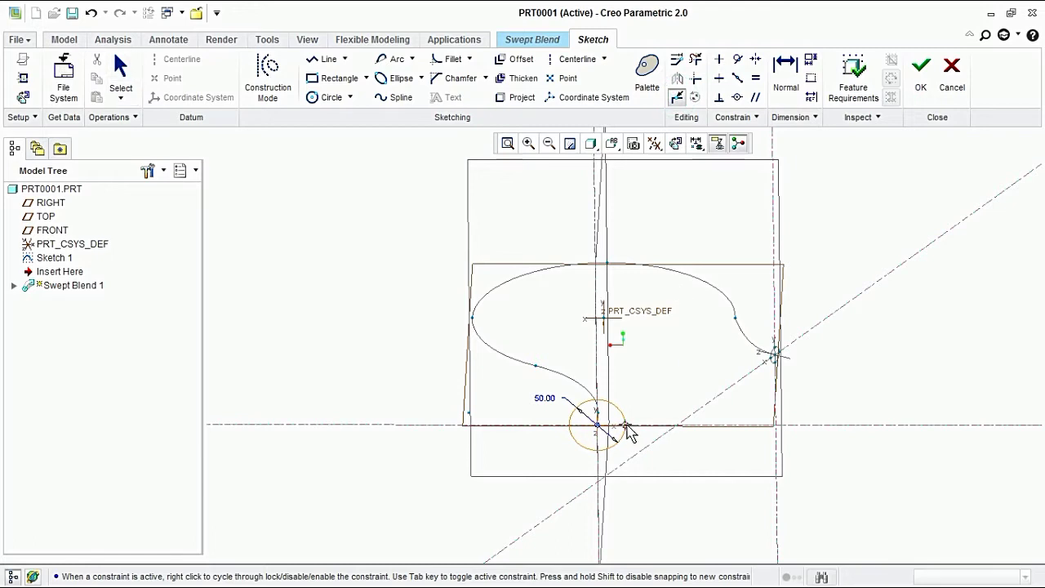
left_click_drag(600, 409, 596, 456)
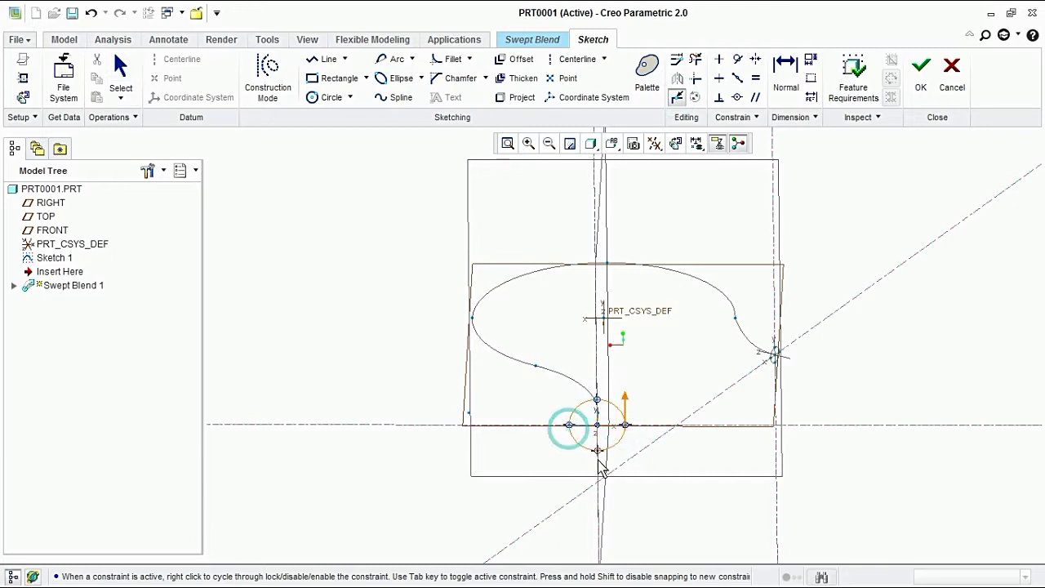
mouse_move(689, 315)
middle_mouse_down()
mouse_move(588, 467)
mouse_move(617, 220)
mouse_move(583, 256)
mouse_move(560, 249)
middle_mouse_up()
scroll(616, 221, "down", 3)
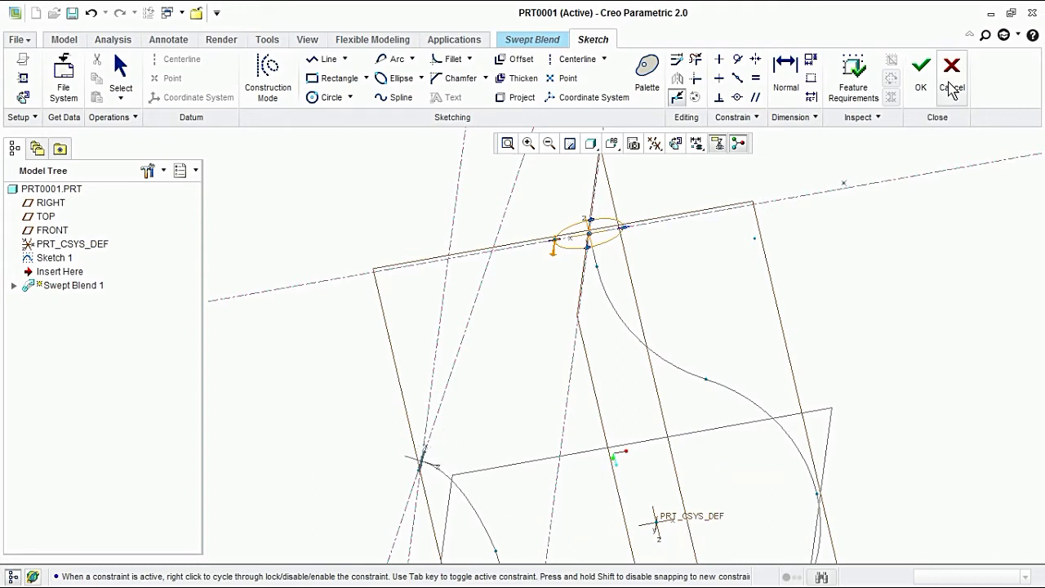
left_click(921, 72)
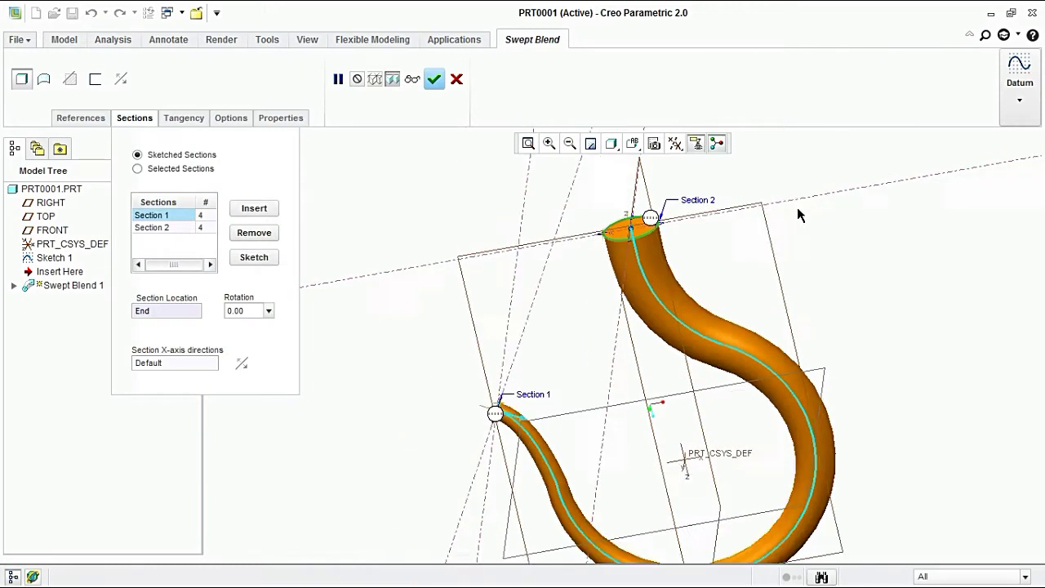
mouse_move(793, 202)
middle_mouse_down()
mouse_move(716, 170)
mouse_move(686, 194)
mouse_move(787, 230)
middle_mouse_up()
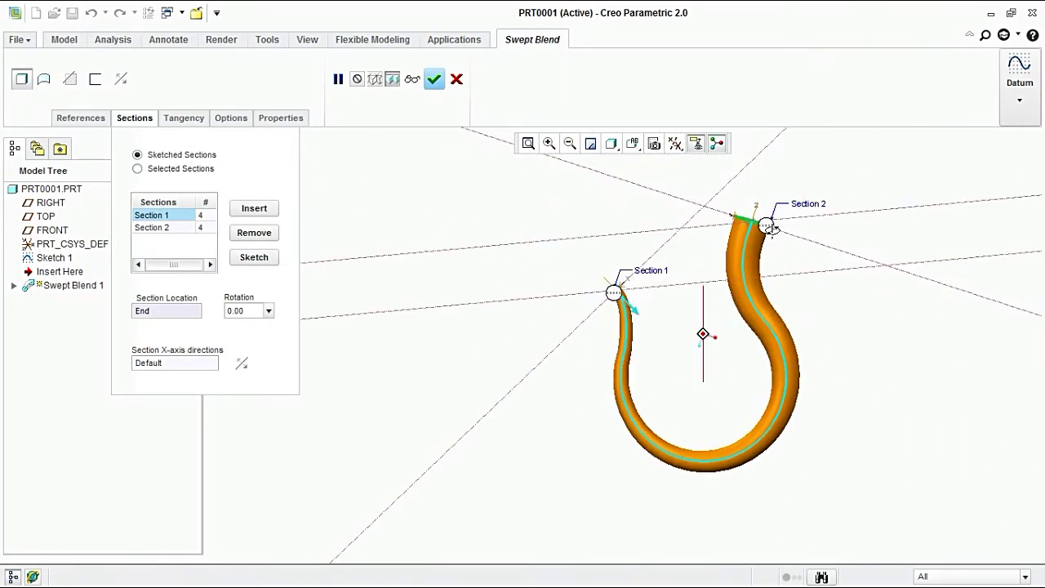
scroll(788, 230, "up", 1)
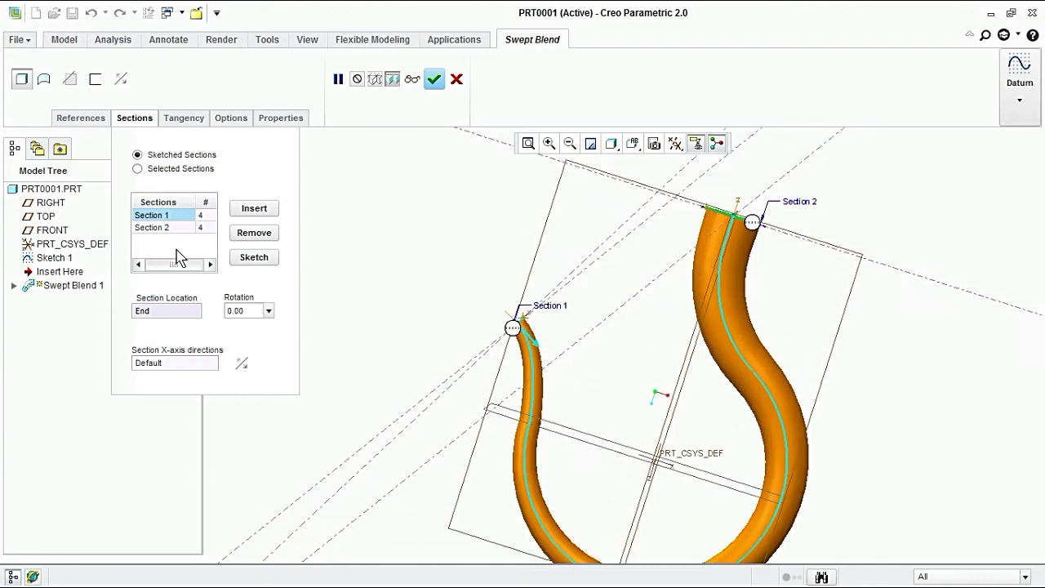
Insert Section 3 at the trajectory's bottom point (End:Curve:F5) and open its sketch.
left_click(251, 208)
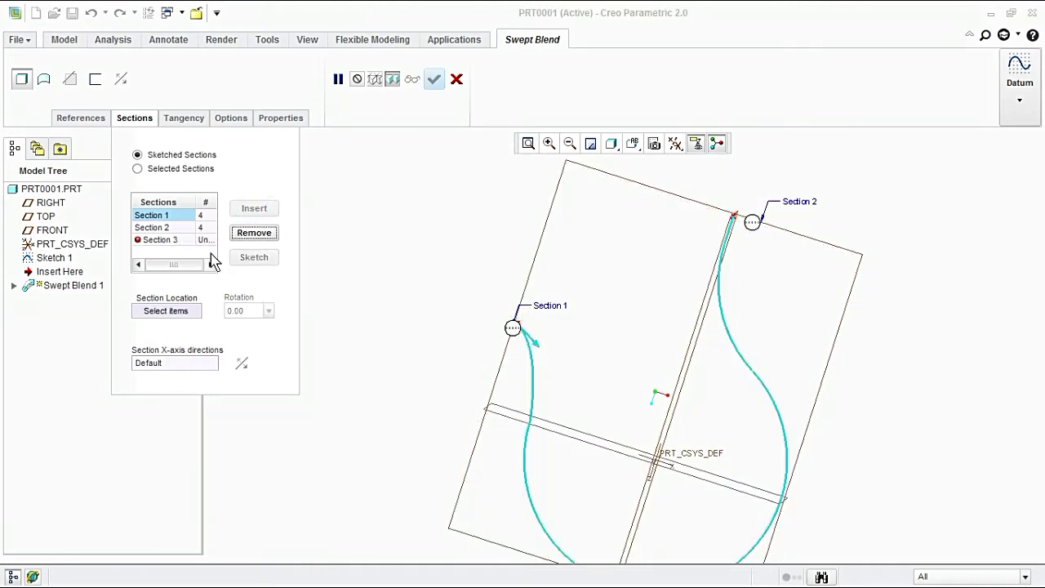
left_click(532, 400)
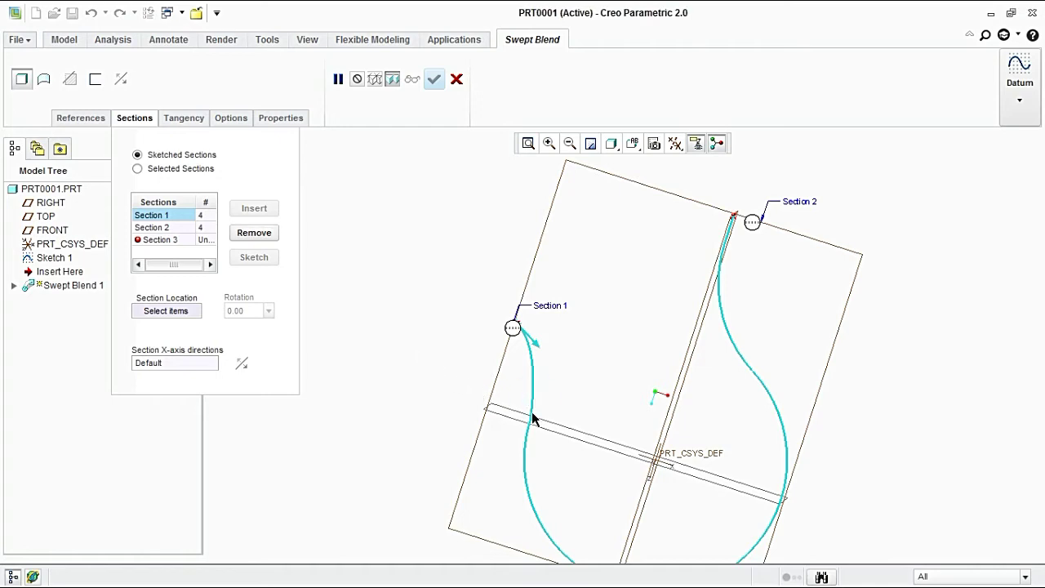
scroll(524, 403, "up", 1)
scroll(519, 421, "down", 2)
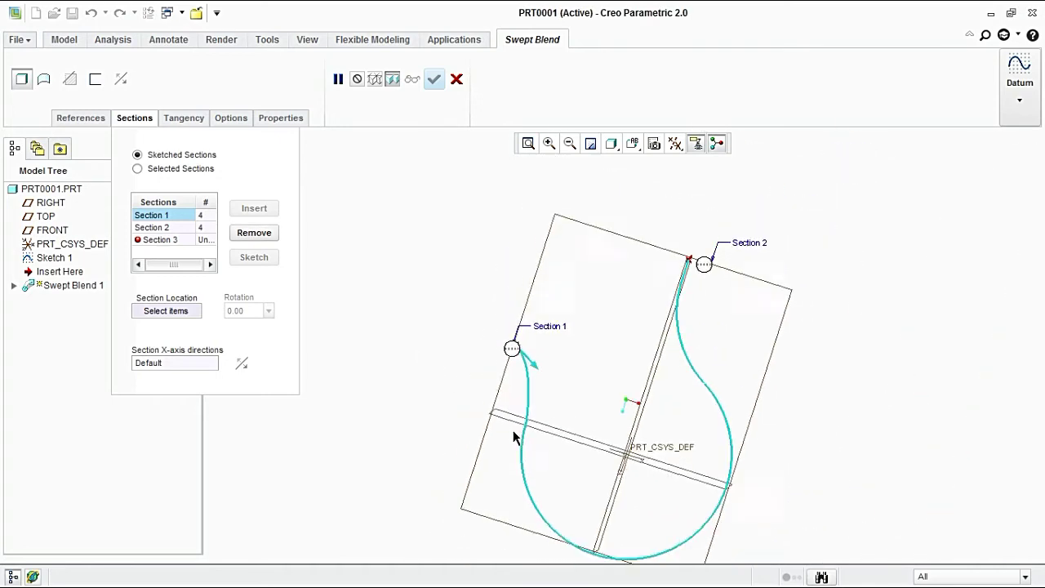
scroll(506, 429, "down", 1)
scroll(576, 506, "up", 1)
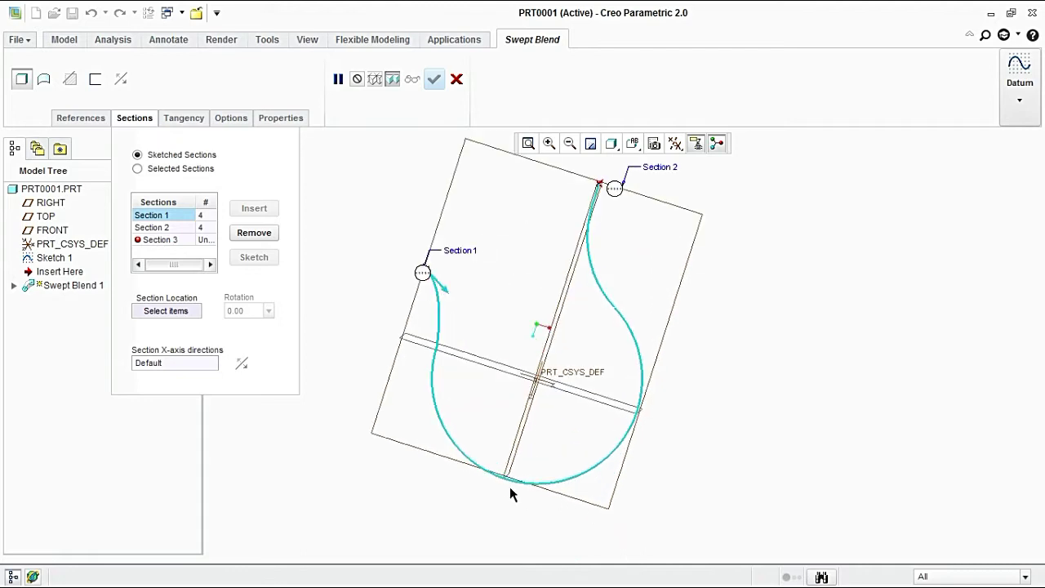
left_click(506, 478)
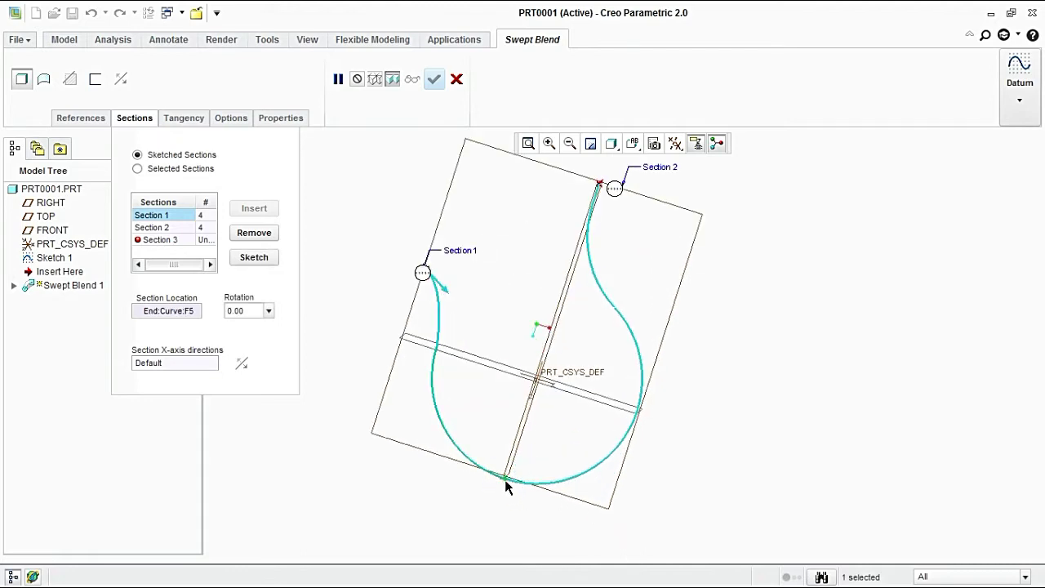
left_click(254, 257)
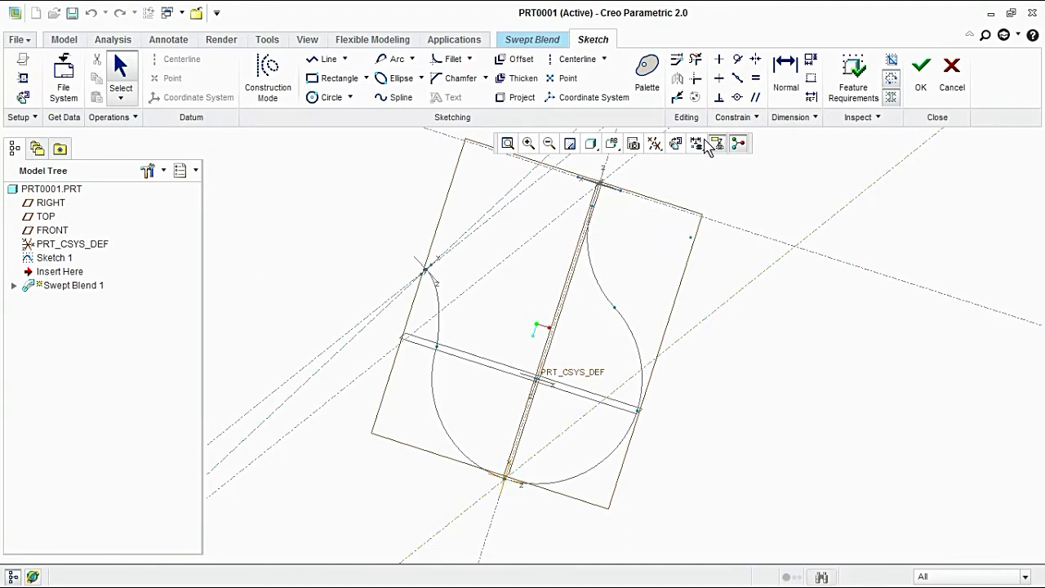
View the section head-on and draw a centre-and-axes ellipse on the trajectory point.
left_click(682, 148)
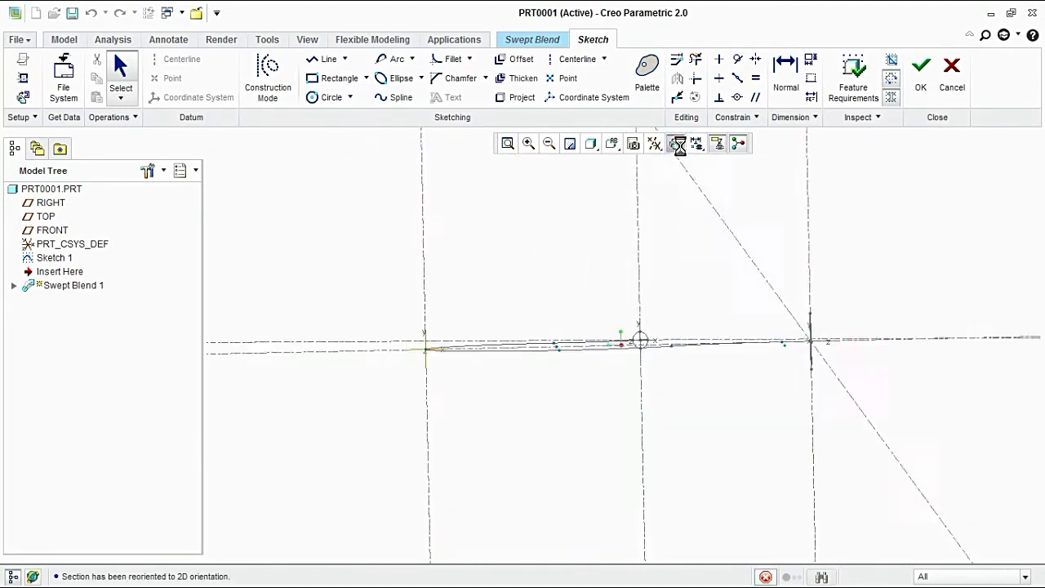
scroll(443, 349, "down", 3)
scroll(441, 349, "down", 2)
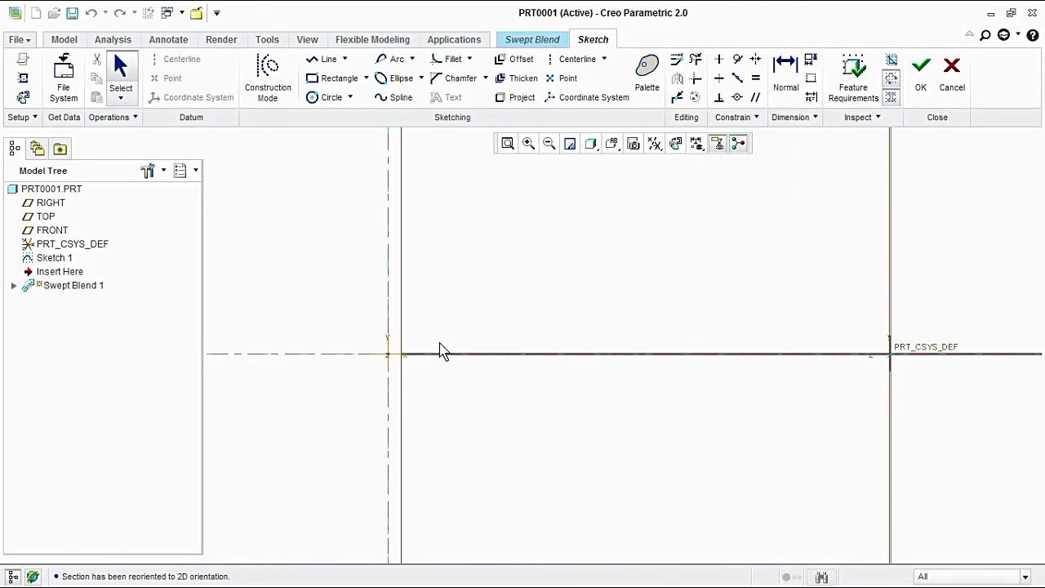
scroll(467, 290, "up", 3)
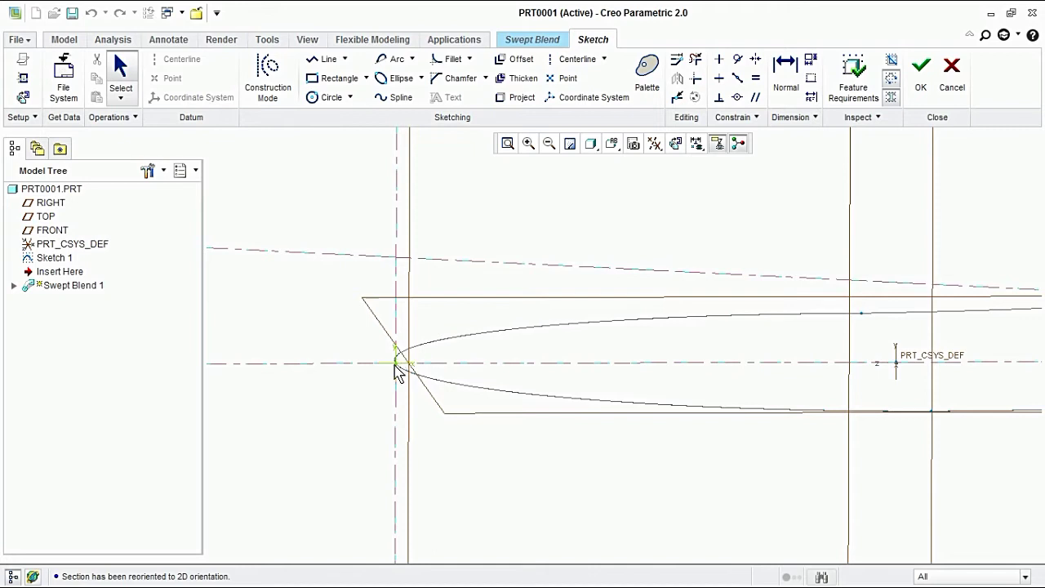
left_click(696, 144)
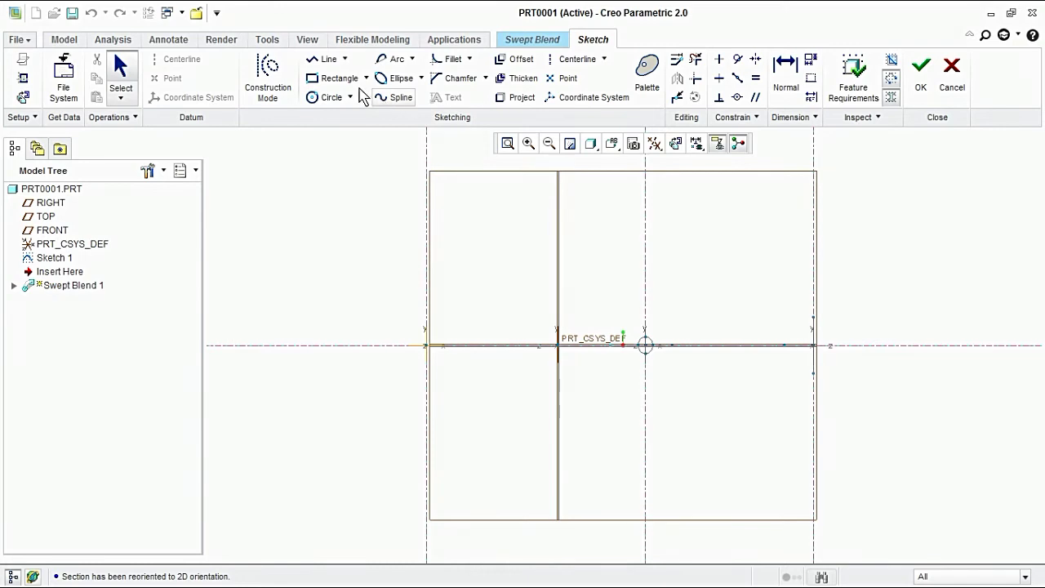
left_click(421, 79)
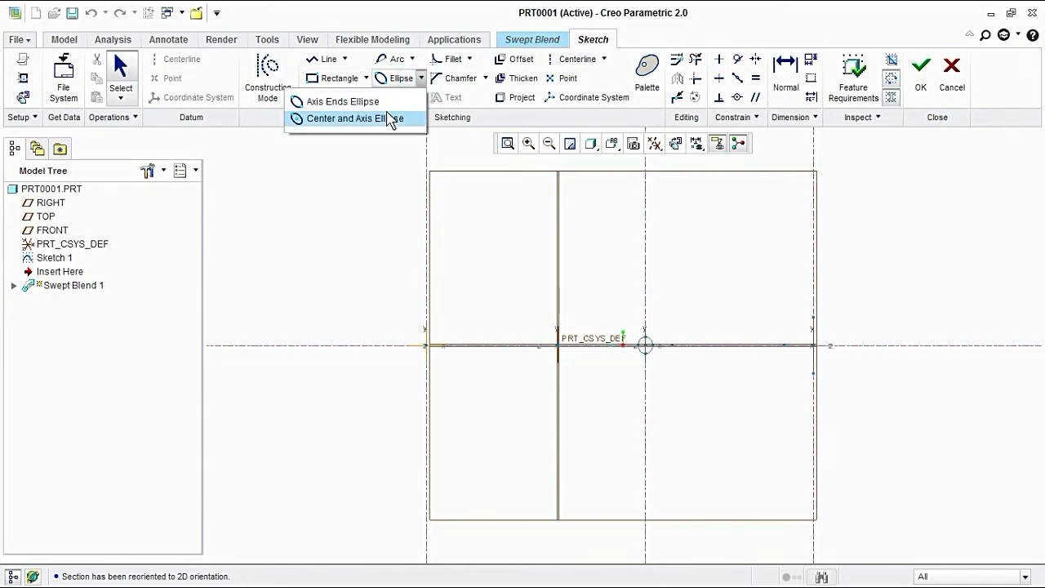
left_click(399, 118)
scroll(427, 364, "up", 2)
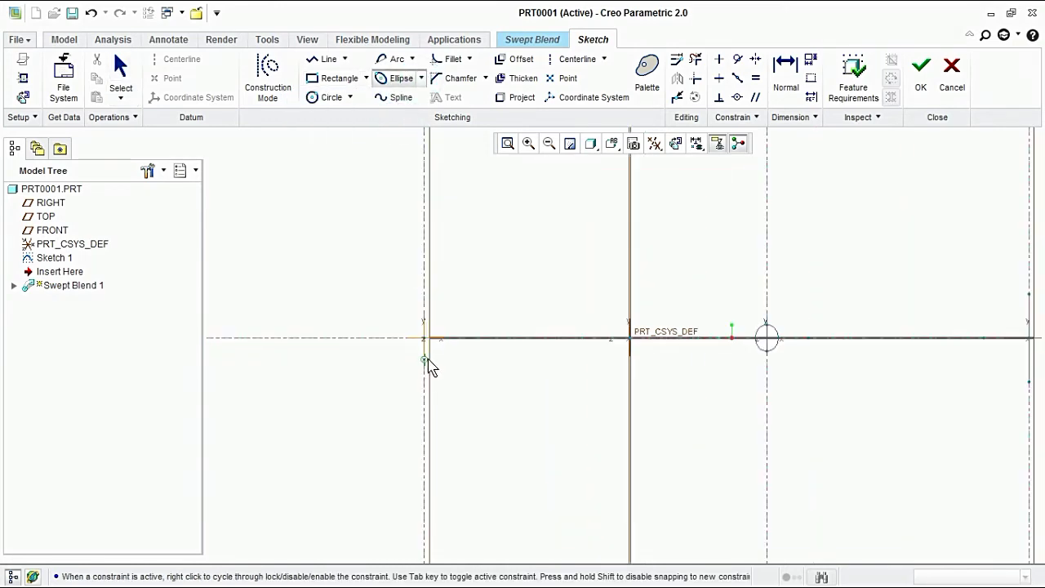
scroll(424, 334, "up", 1)
left_click(421, 319)
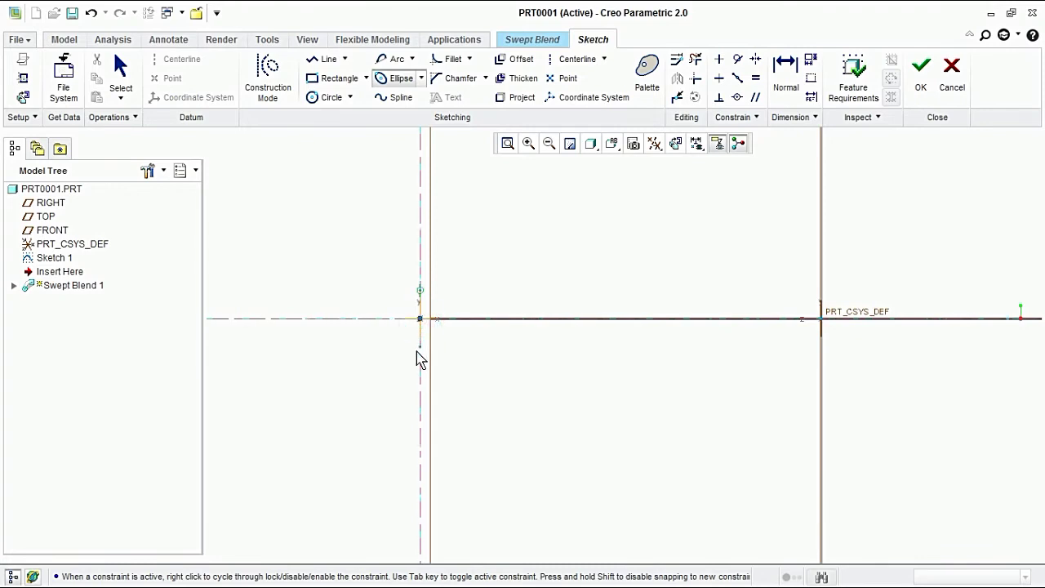
left_click(420, 355)
left_click(358, 358)
middle_click(424, 318)
Set the ellipse's height to 50 and width to 60.
left_click(421, 310)
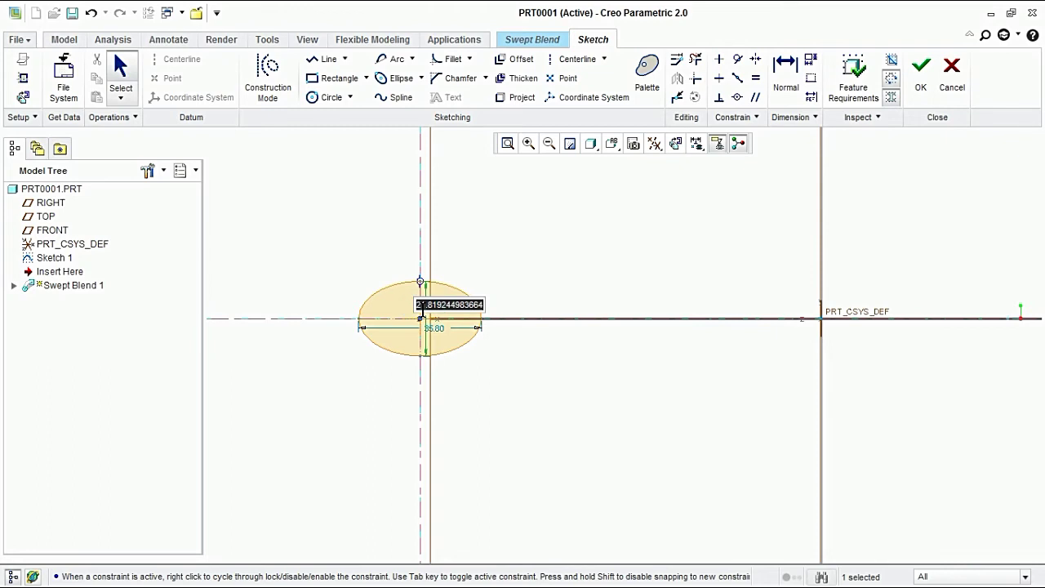
type("50")
key("Return")
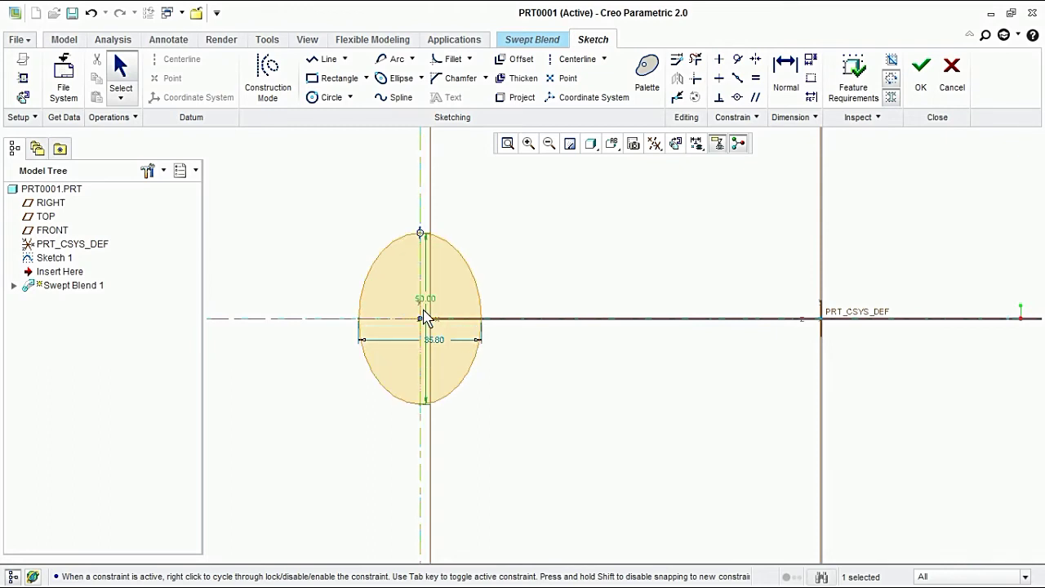
double_click(435, 338)
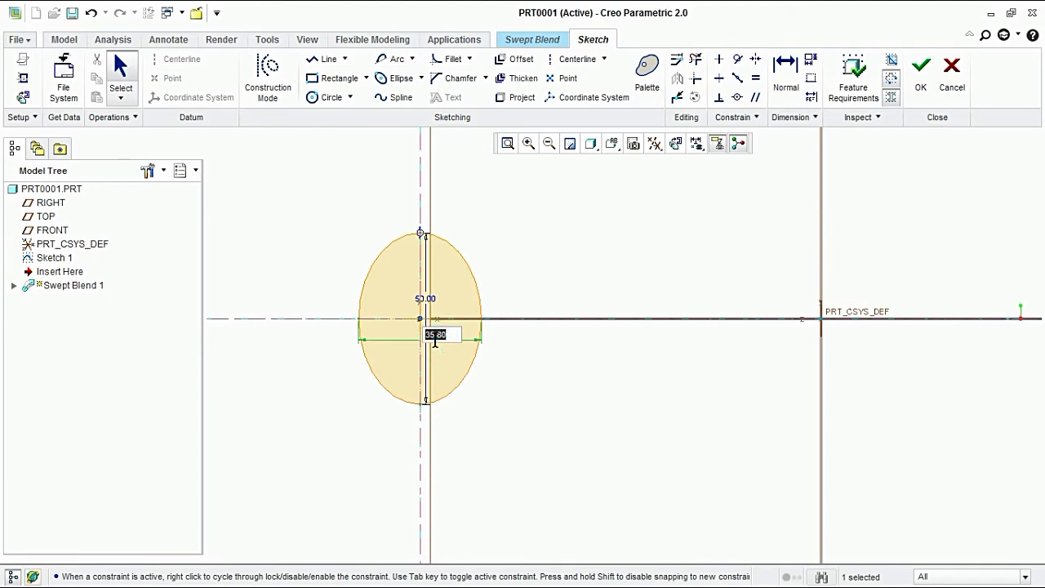
type("60")
key("Return")
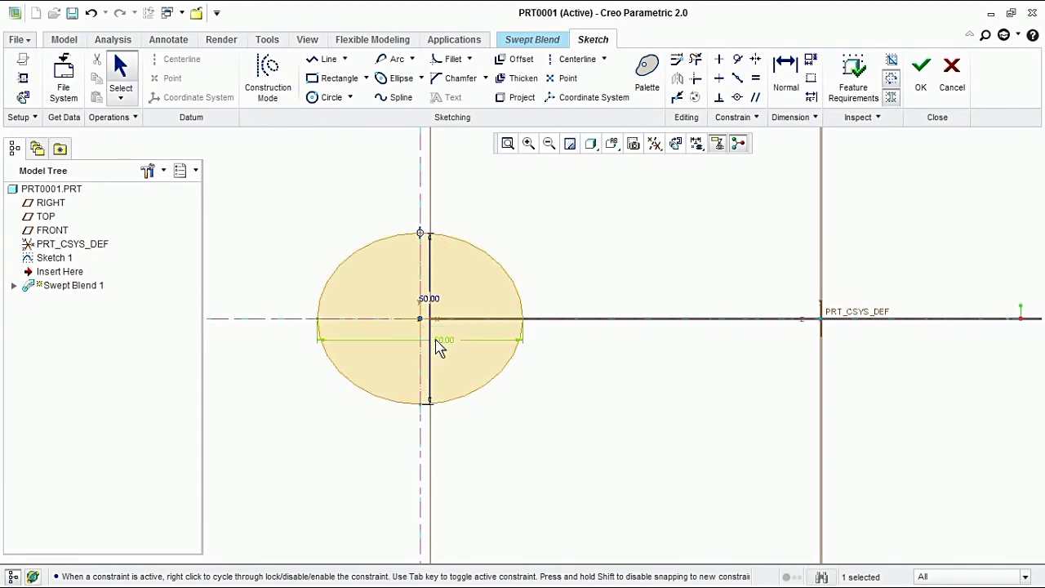
Divide the ellipse into four segments at four points.
left_click(676, 97)
left_click(506, 270)
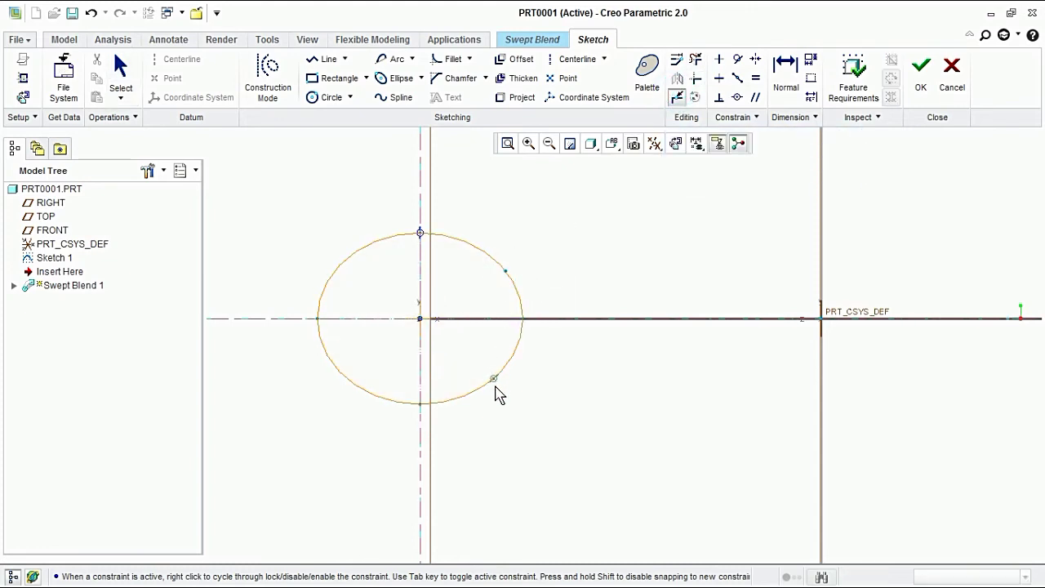
left_click(501, 371)
left_click(342, 263)
left_click(344, 373)
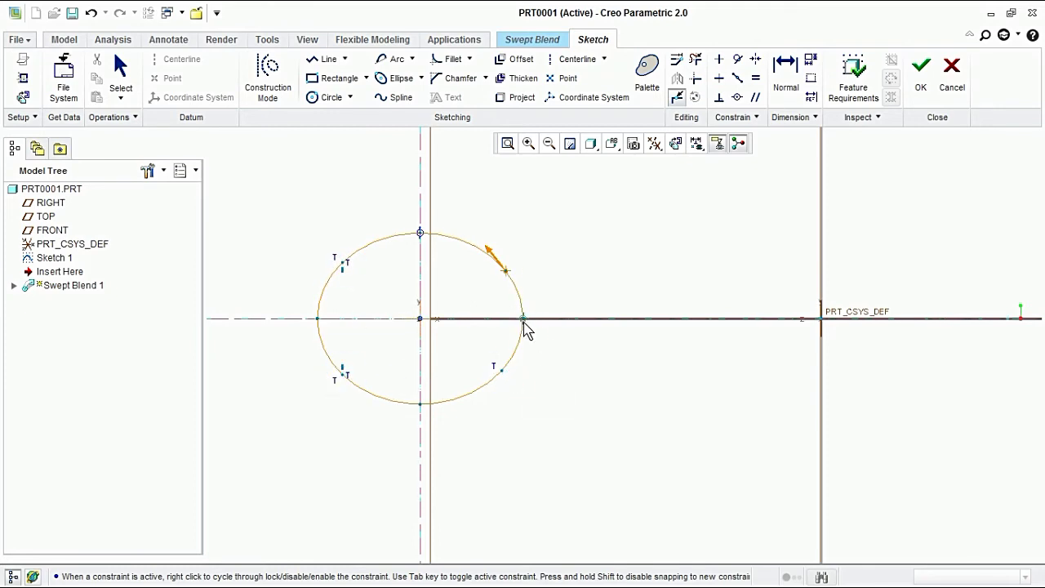
key("ctrl+d")
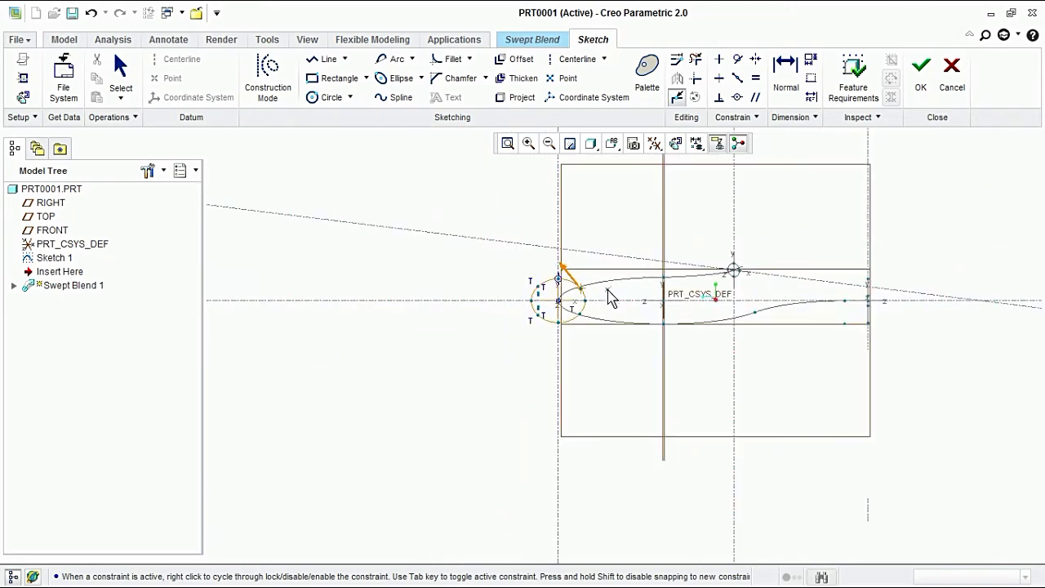
Orbit to check the third section's position on the trajectory, then finish its sketch.
mouse_move(612, 301)
middle_mouse_down()
mouse_move(635, 330)
mouse_move(601, 370)
mouse_move(626, 365)
mouse_move(637, 411)
mouse_move(605, 367)
mouse_move(683, 472)
middle_mouse_up()
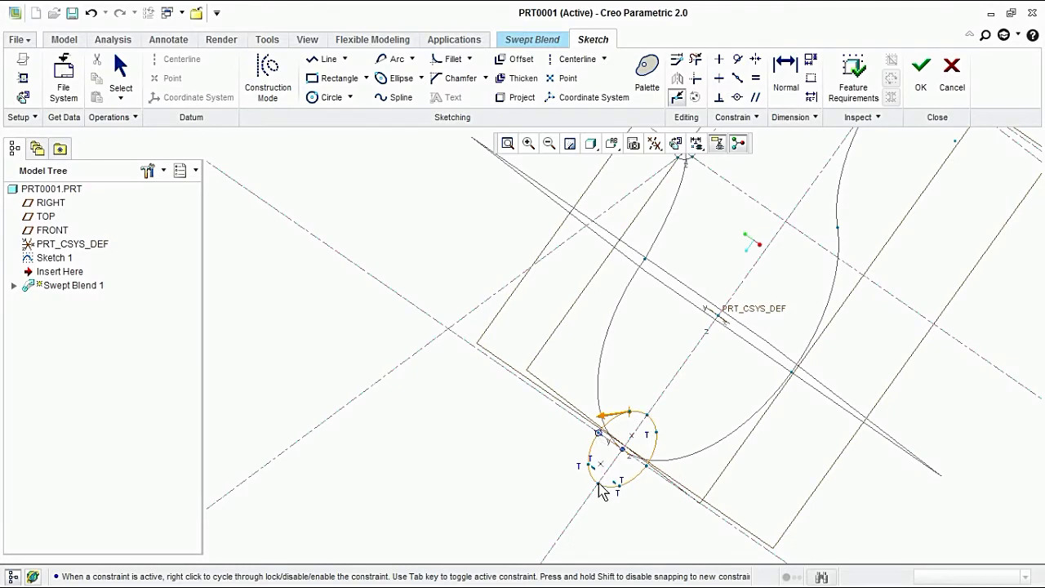
mouse_move(673, 370)
middle_mouse_down()
mouse_move(693, 380)
mouse_move(701, 355)
mouse_move(688, 352)
mouse_move(714, 351)
middle_mouse_up()
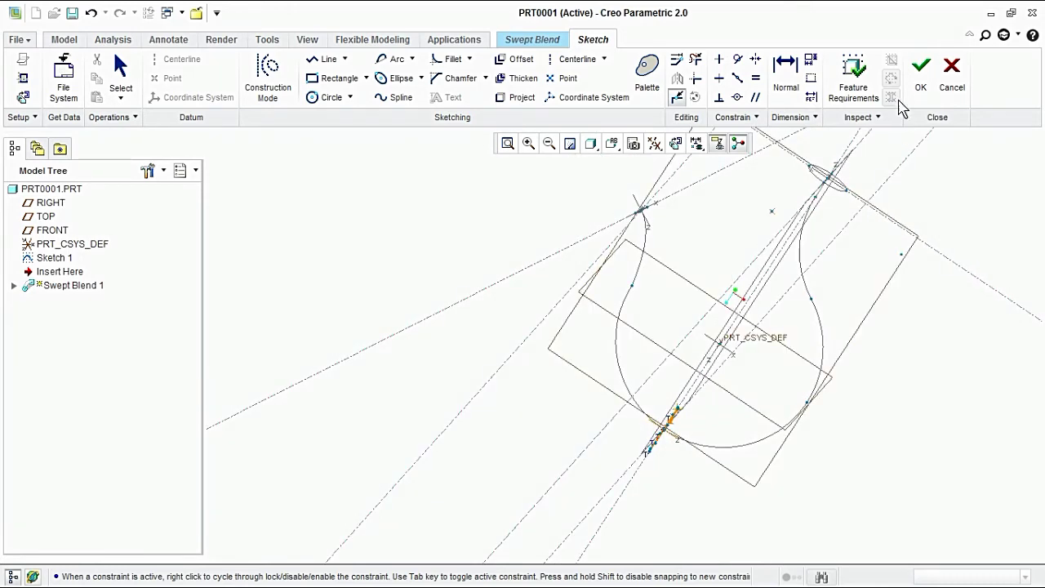
left_click(921, 72)
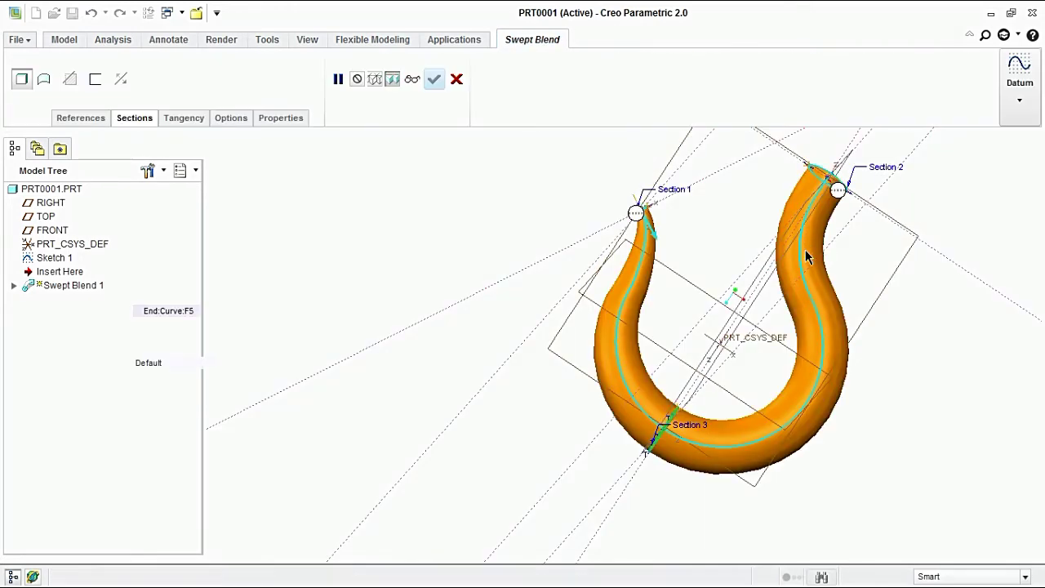
Insert a fourth swept blend section located at a point on the trajectory's right arm.
mouse_move(759, 275)
middle_mouse_down()
mouse_move(707, 262)
mouse_move(730, 290)
mouse_move(736, 264)
mouse_move(735, 286)
mouse_move(716, 269)
mouse_move(730, 289)
mouse_move(744, 282)
mouse_move(830, 387)
middle_mouse_up()
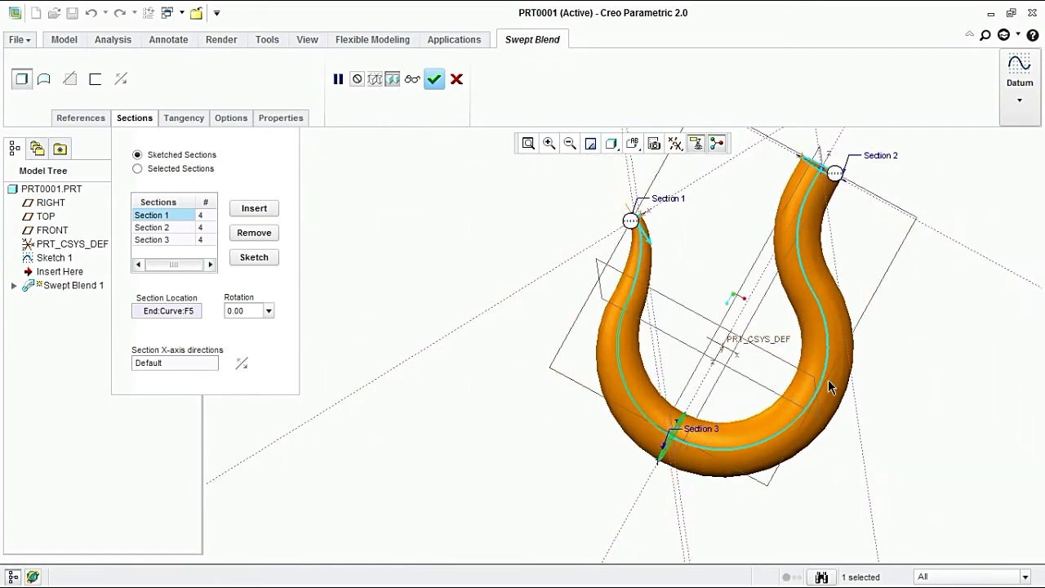
left_click(261, 209)
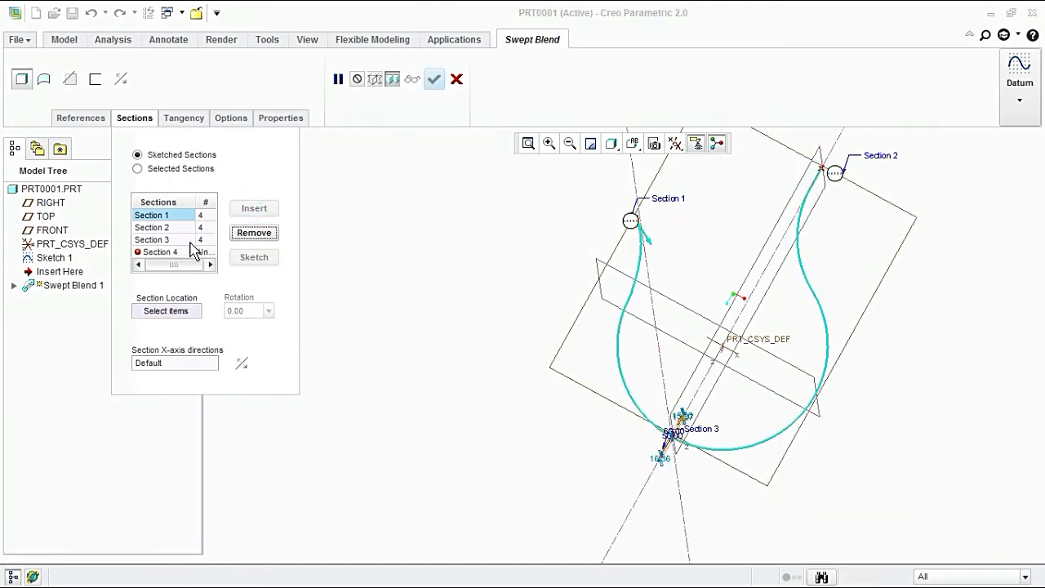
left_click(814, 401)
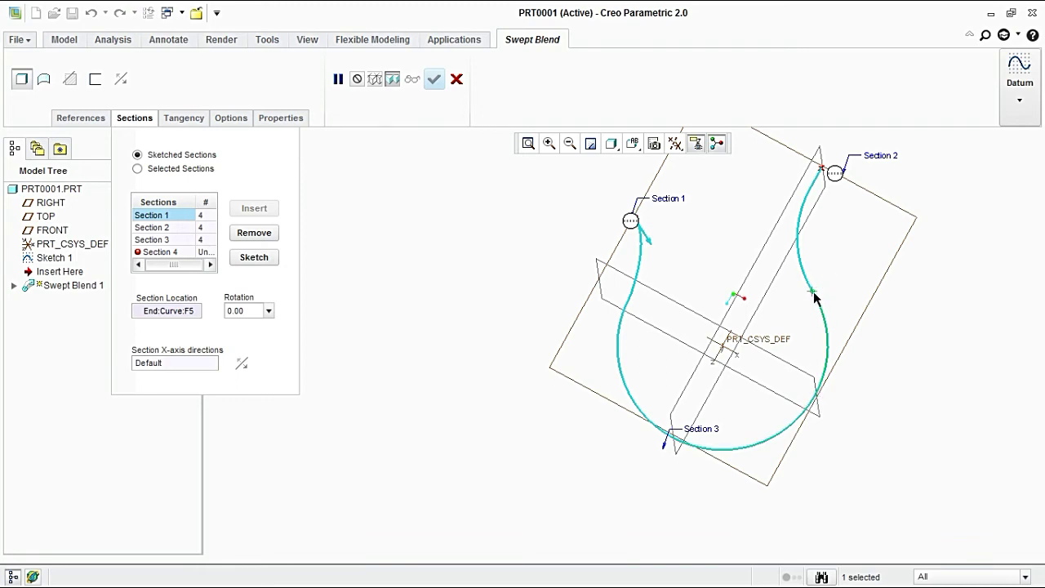
Sketch Section 4 as a circle at the section origin dimensioned 50.
left_click(254, 257)
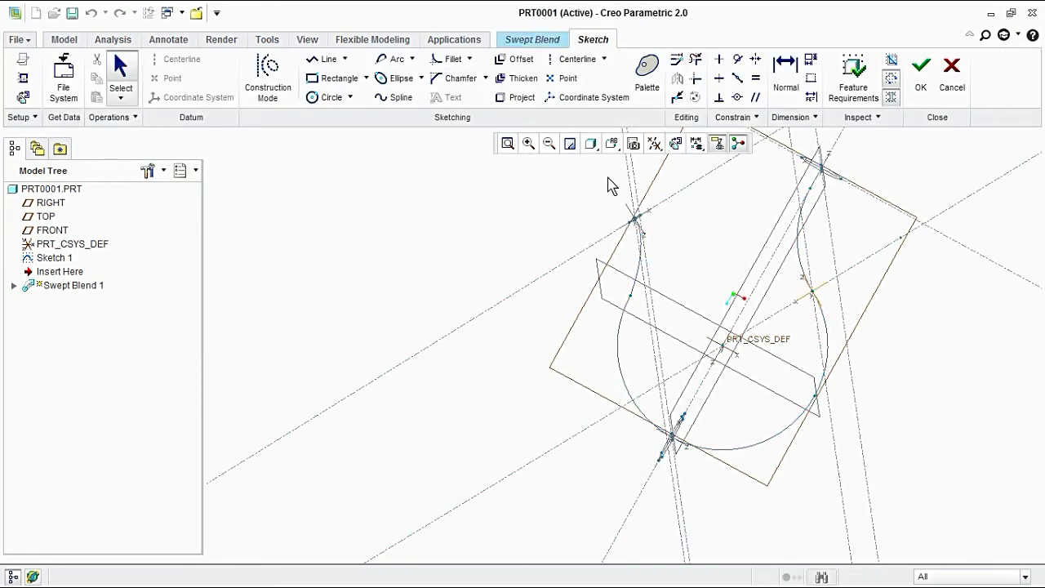
left_click(676, 144)
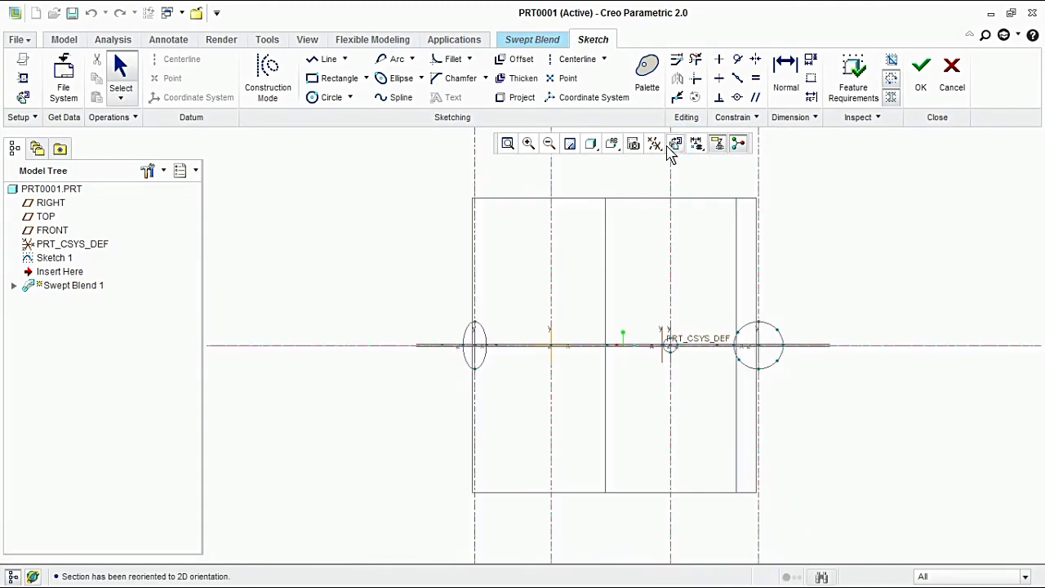
middle_click_drag(574, 308, 568, 359)
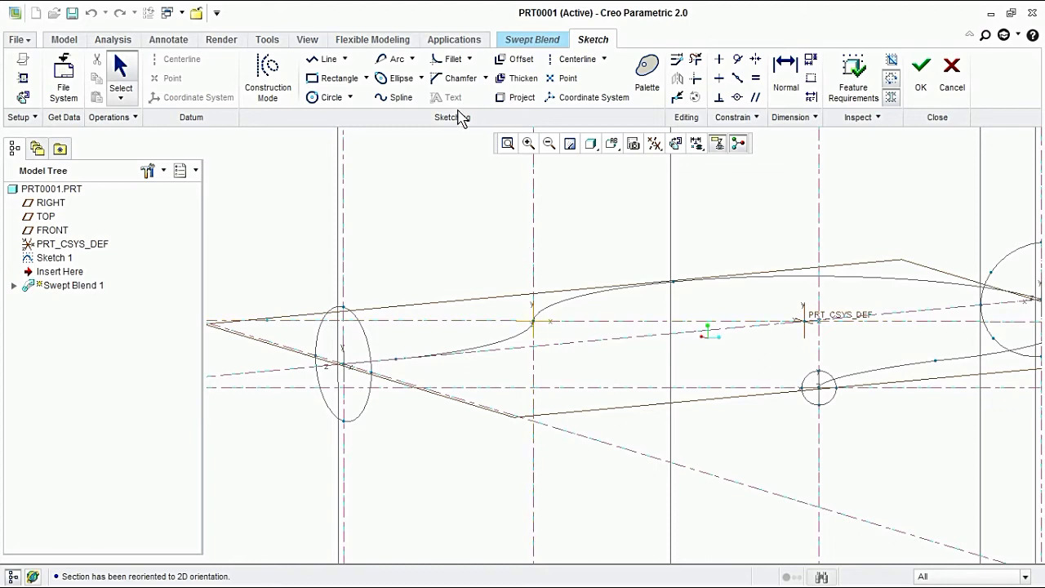
left_click(325, 99)
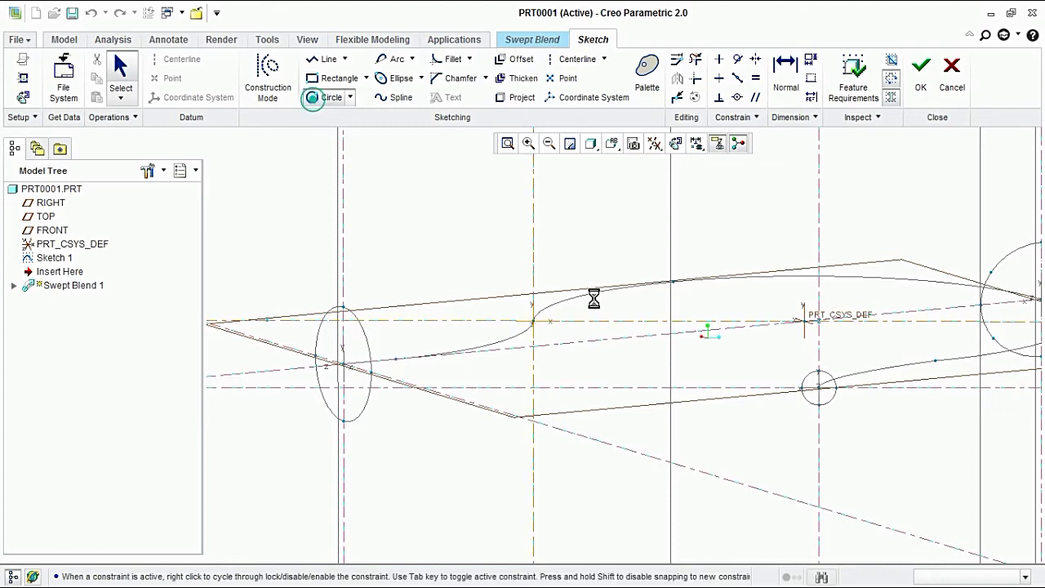
left_click(537, 335)
left_click(536, 357)
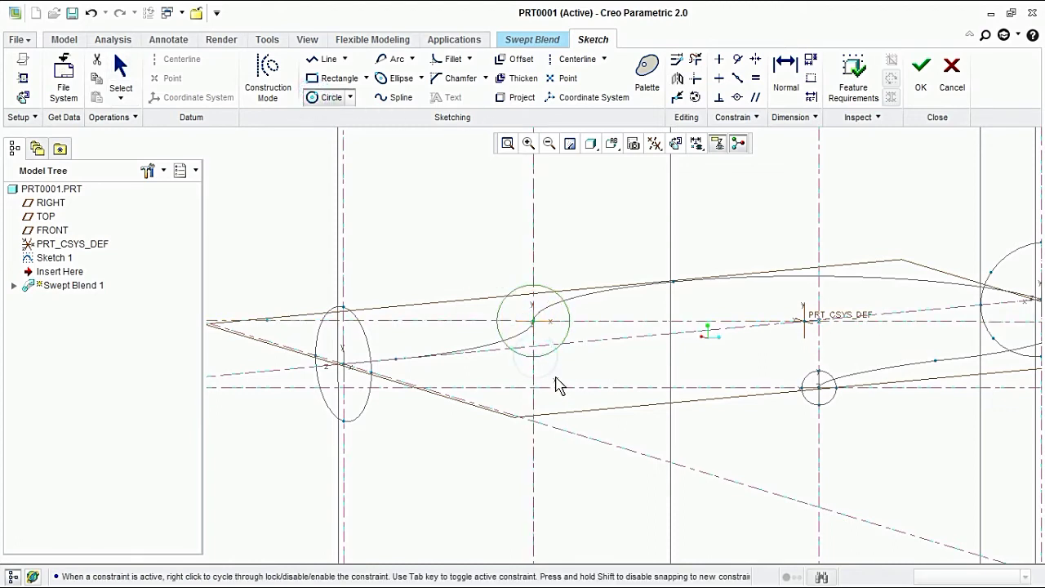
middle_click(482, 298)
double_click(478, 286)
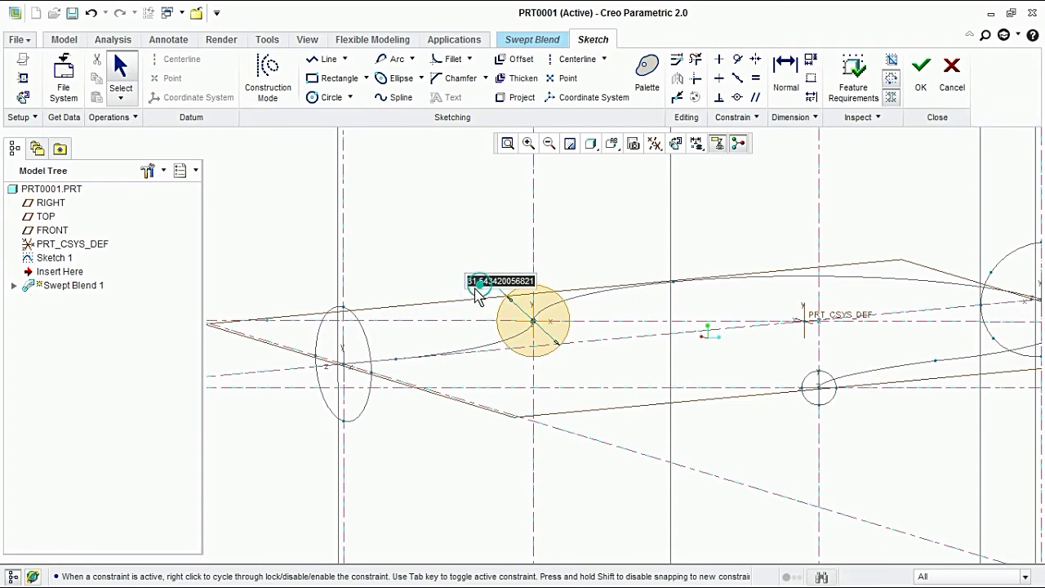
type("50")
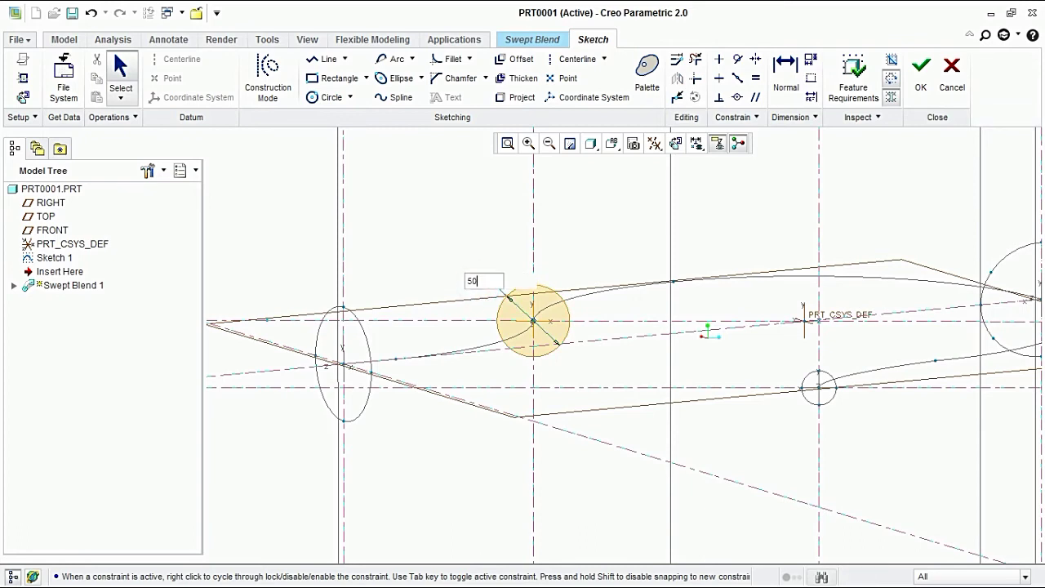
key("Return")
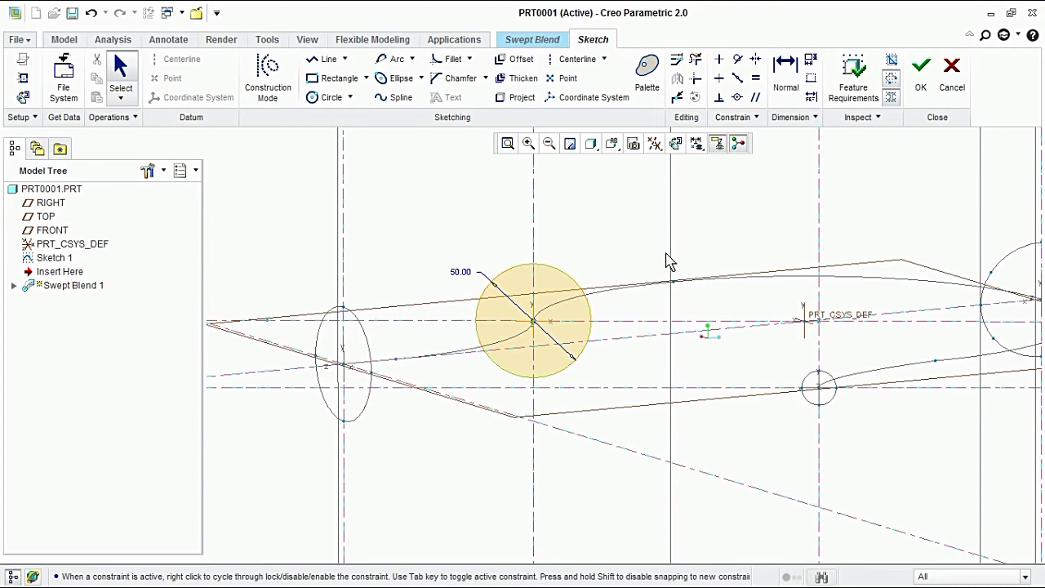
Divide the circle into four segments at its right, top, left and bottom points.
left_click(677, 97)
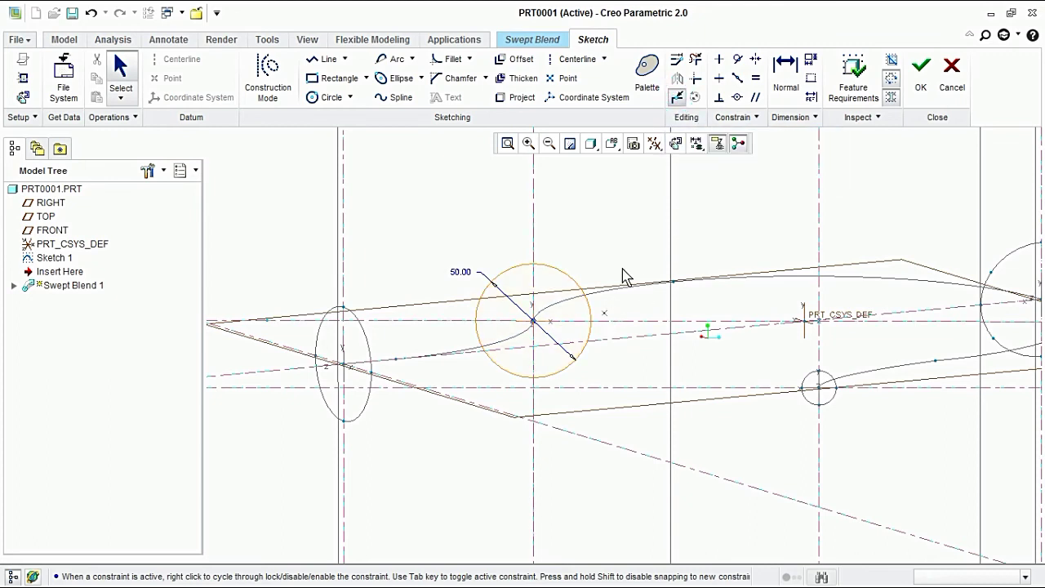
left_click(676, 143)
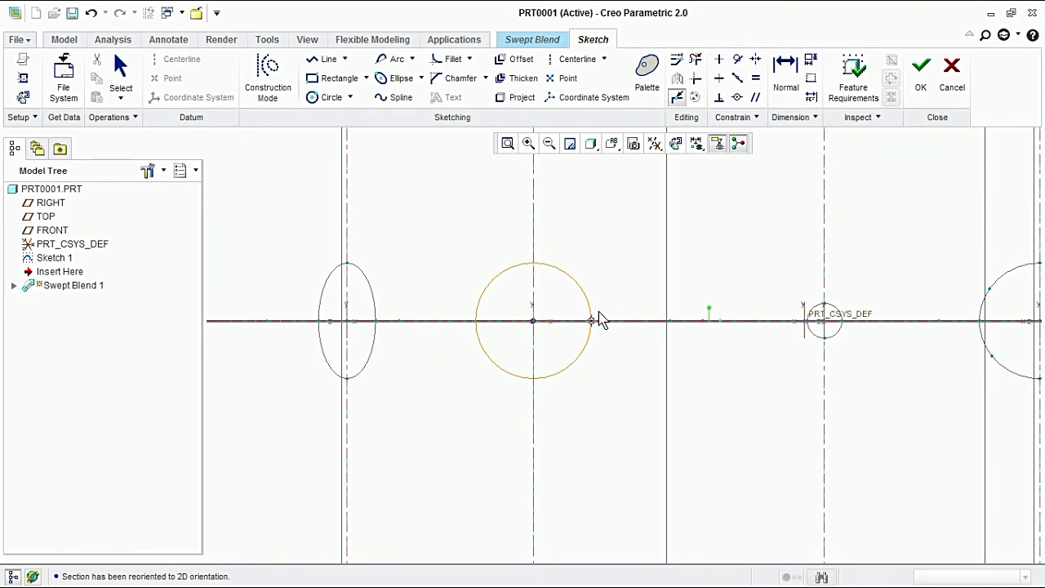
left_click(591, 320)
left_click(533, 263)
left_click(476, 321)
left_click(533, 380)
mouse_move(691, 294)
middle_mouse_down()
mouse_move(599, 339)
mouse_move(609, 370)
mouse_move(660, 355)
mouse_move(648, 373)
mouse_move(694, 359)
middle_mouse_up()
Finish the Section 4 sketch and orbit the hook preview to a front-facing U shape.
left_click(921, 72)
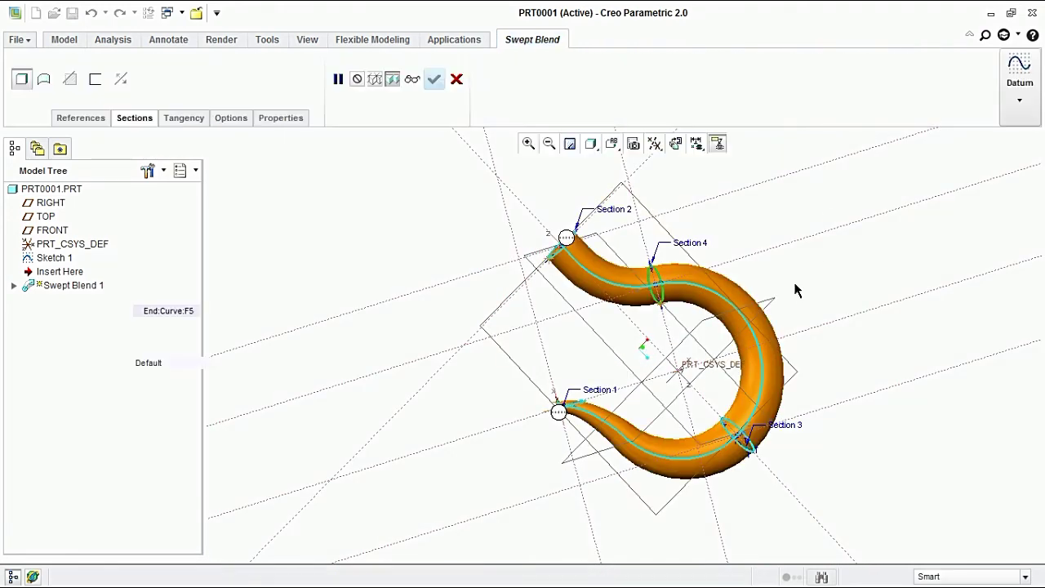
mouse_move(796, 290)
middle_mouse_down()
mouse_move(660, 352)
mouse_move(797, 387)
middle_mouse_up()
scroll(784, 389, "down", 4)
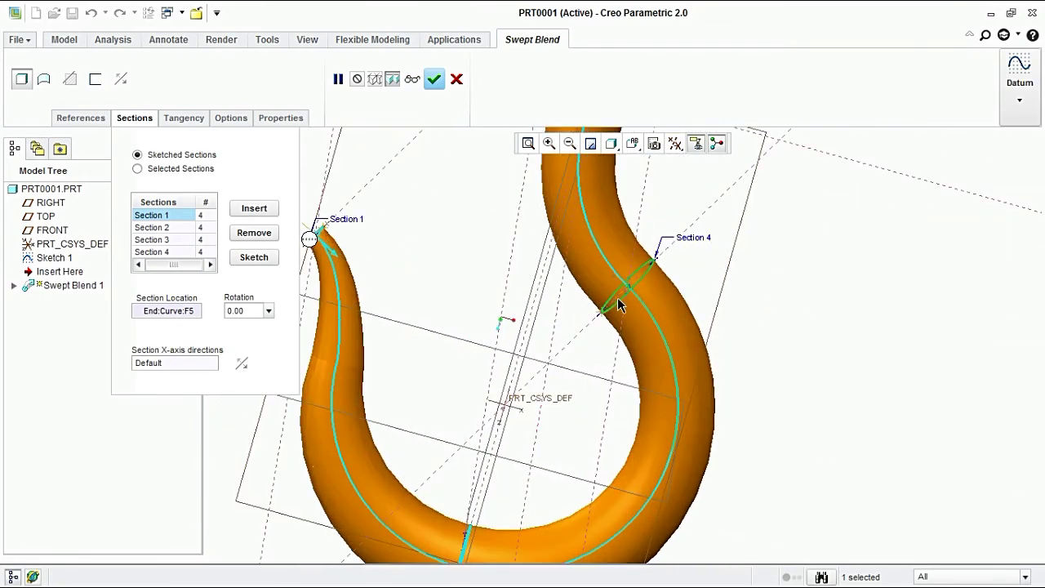
mouse_move(645, 309)
middle_mouse_down()
mouse_move(716, 297)
mouse_move(740, 303)
mouse_move(732, 312)
middle_mouse_up()
scroll(733, 312, "up", 4)
mouse_move(646, 460)
middle_mouse_down()
mouse_move(562, 416)
mouse_move(544, 422)
mouse_move(611, 453)
mouse_move(191, 326)
middle_mouse_up()
scroll(543, 422, "down", 3)
mouse_move(492, 268)
middle_mouse_down()
mouse_move(558, 276)
mouse_move(567, 305)
mouse_move(551, 257)
middle_mouse_up()
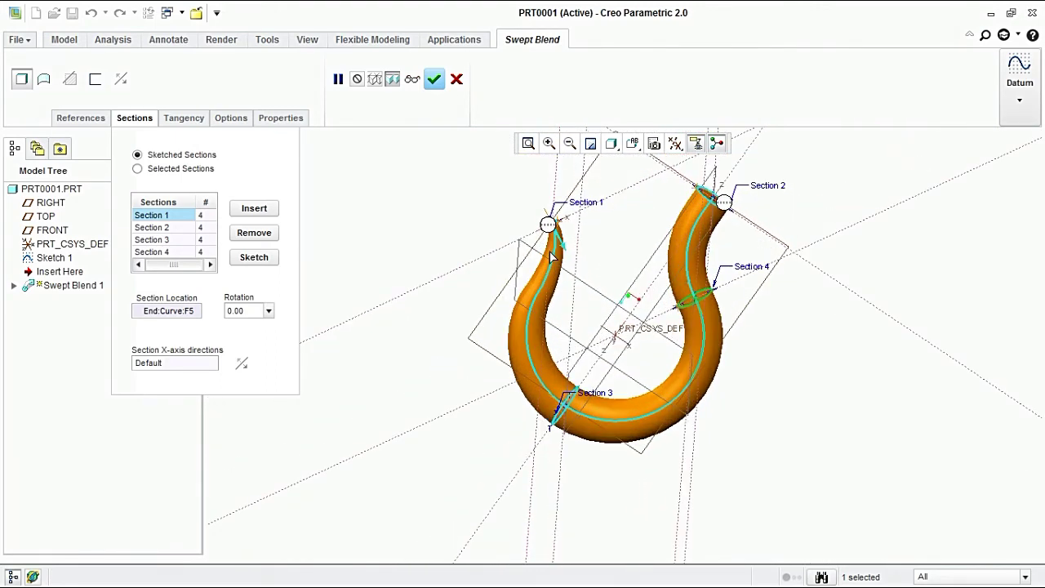
scroll(552, 258, "up", 2)
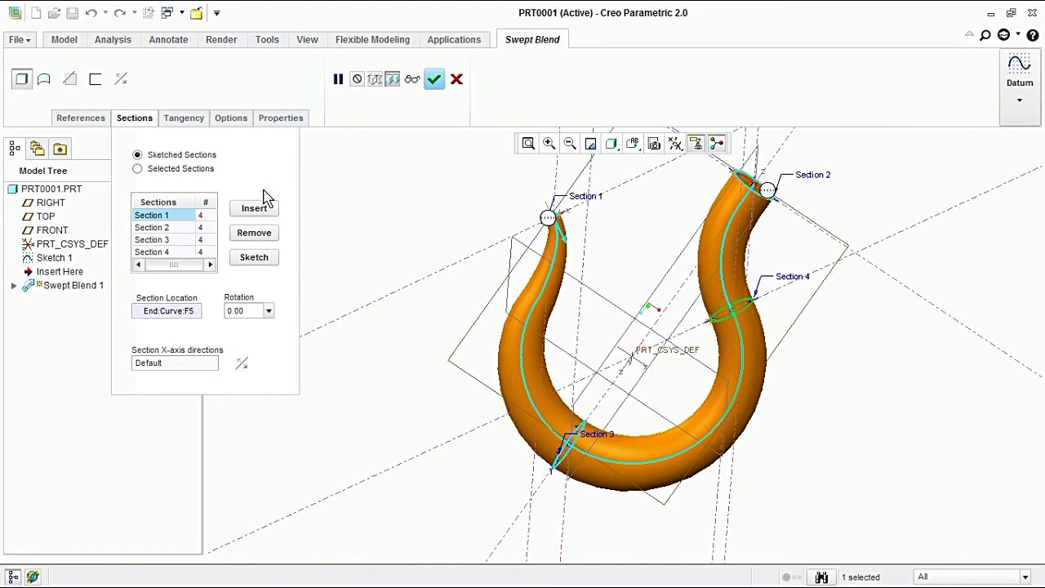
Review Section 4 in the section list, then close the Sections panel.
left_click(181, 252)
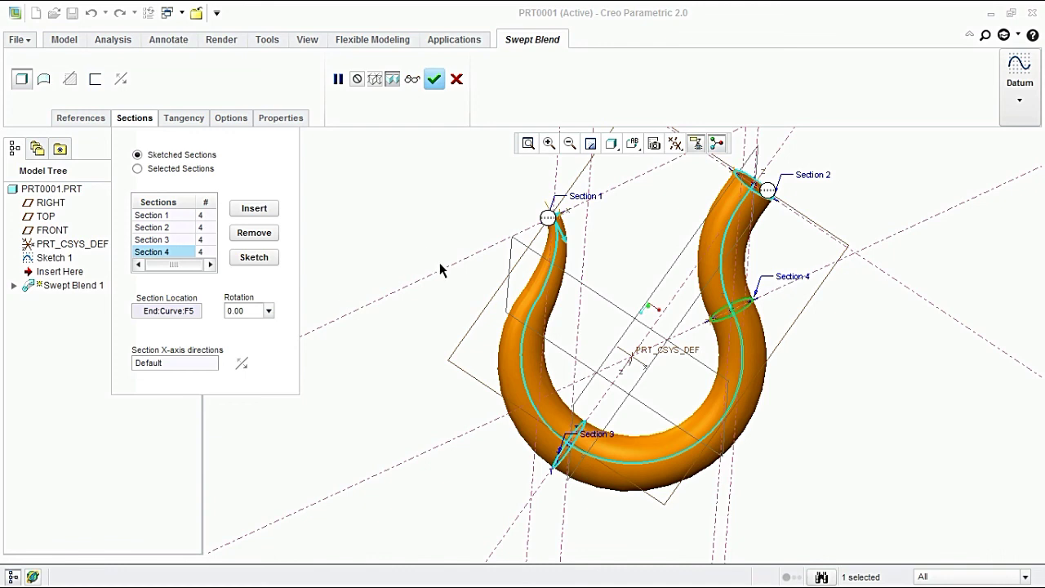
scroll(609, 290, "down", 2)
scroll(609, 290, "down", 2)
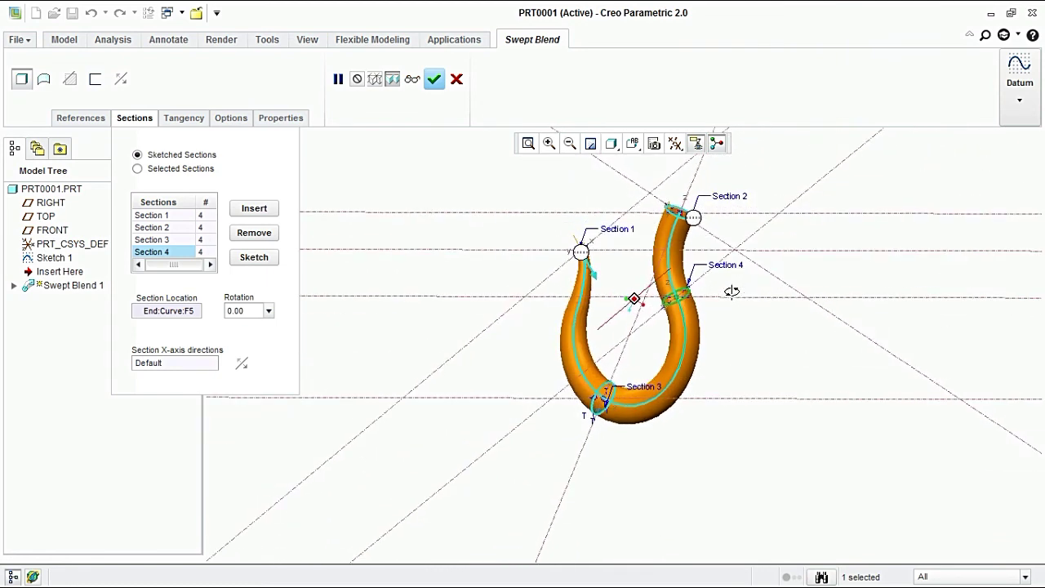
middle_click_drag(739, 297, 765, 311)
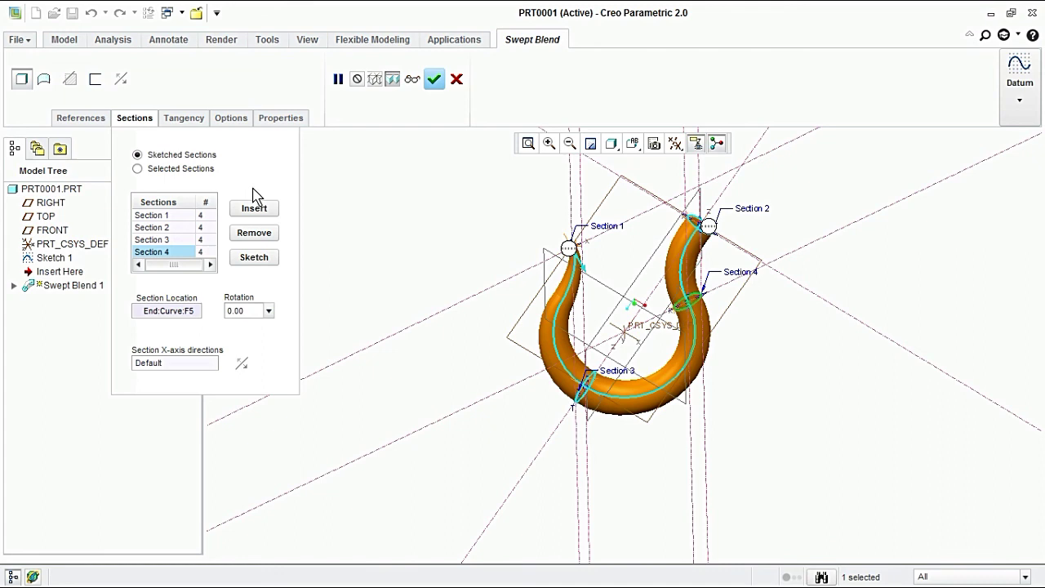
left_click(135, 119)
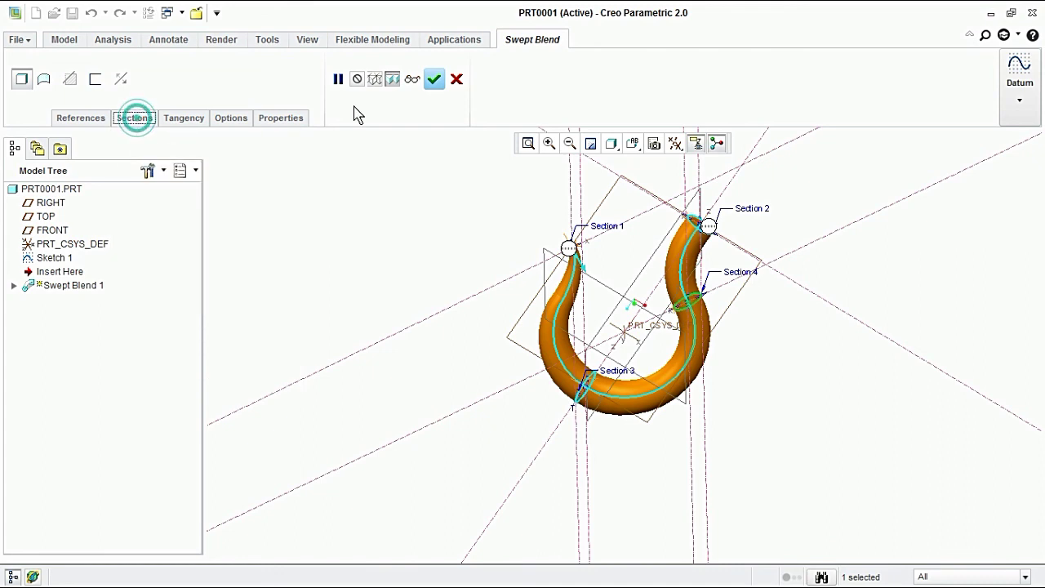
Complete Swept Blend 1 and spin the finished grey hook solid to inspect it.
middle_click(619, 271)
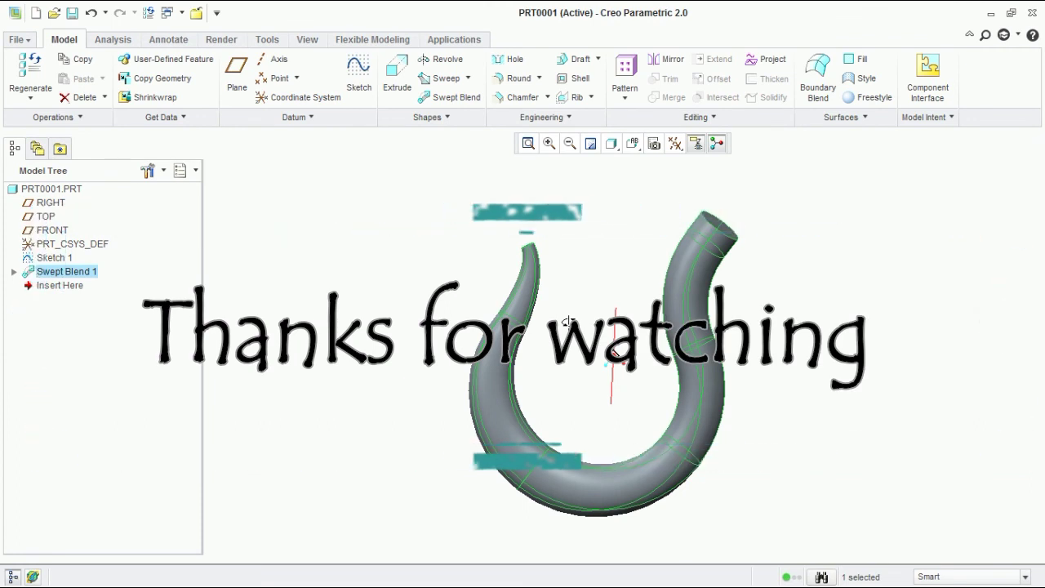
middle_click_drag(569, 319, 579, 320)
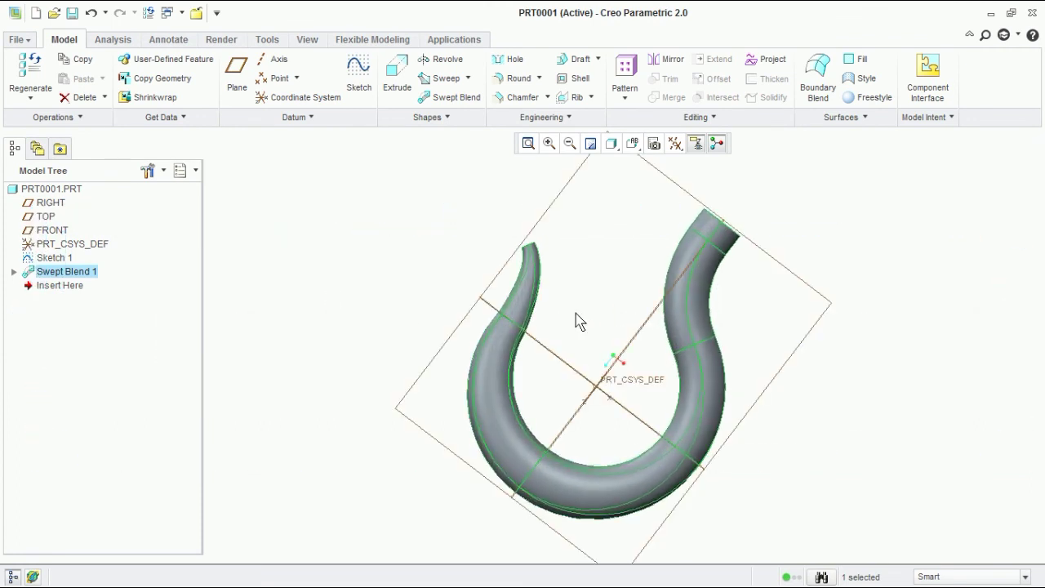
scroll(579, 319, "down", 3)
scroll(575, 314, "up", 2)
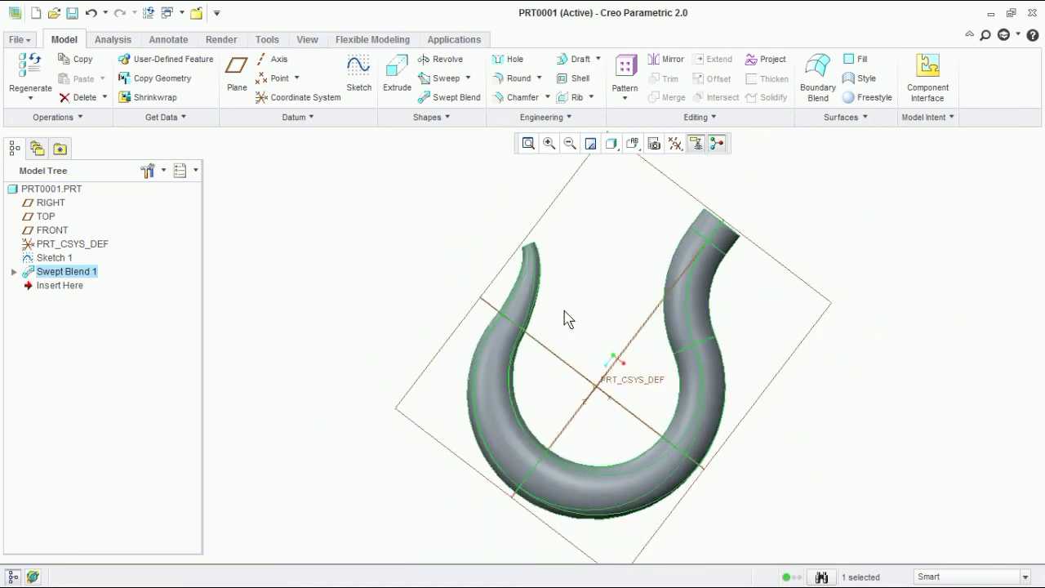